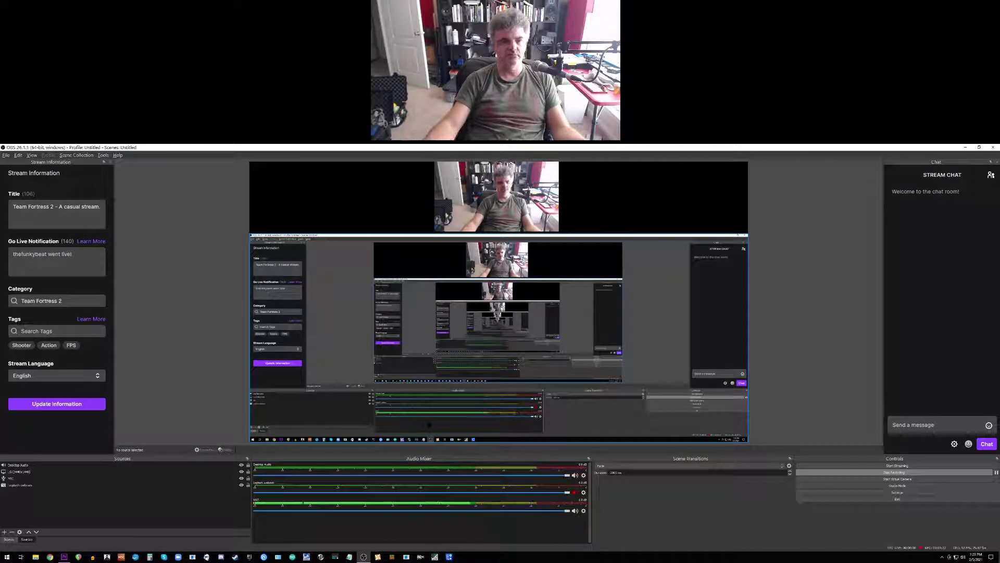
# Step: Switch to Premiere Pro and import AHA_11.WAV into the project from MS in Premiere's AUDIO folder on the PROJECT (F:) drive
pyautogui.hotkey('alt', 'Tab')
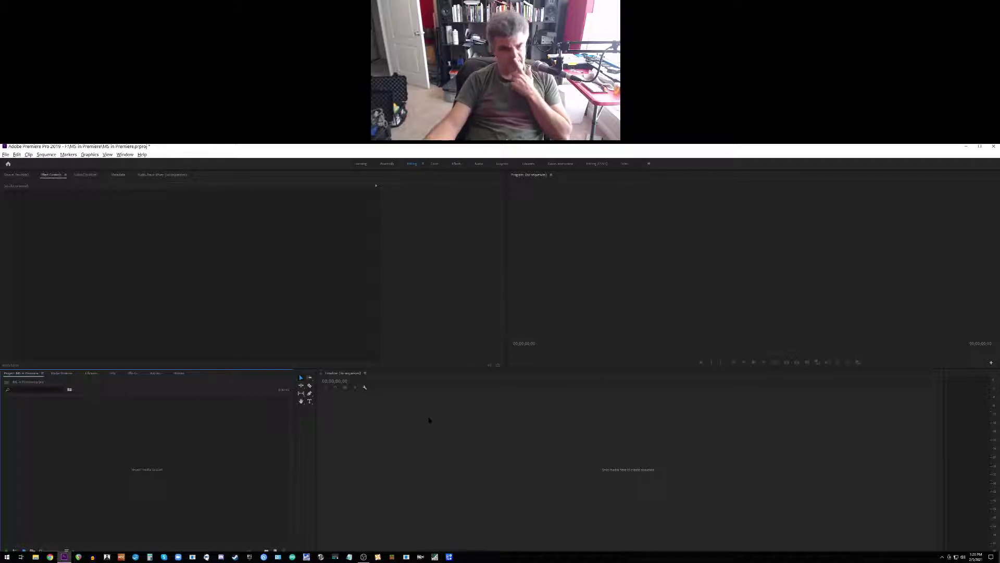
pyautogui.click(35, 556)
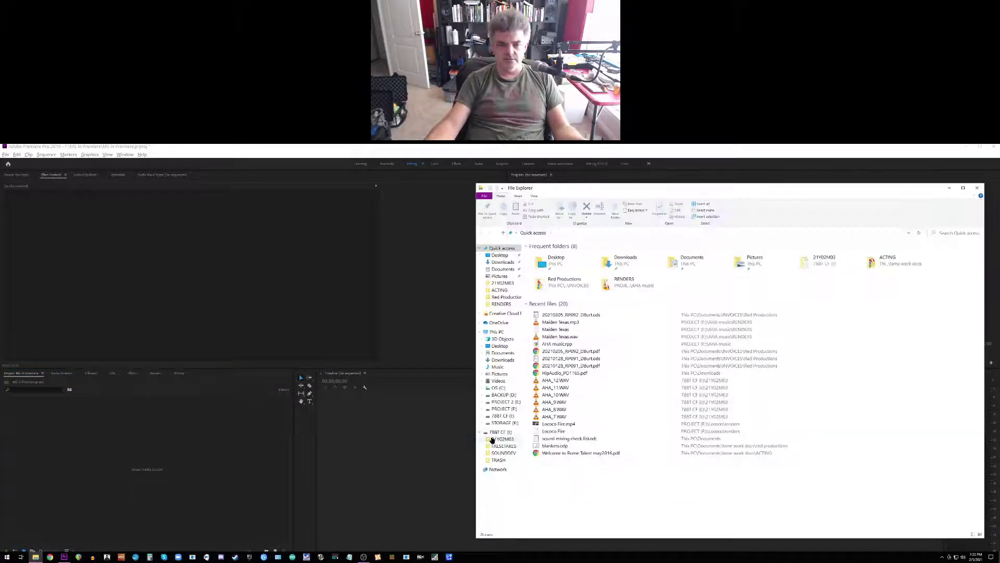
pyautogui.click(505, 409)
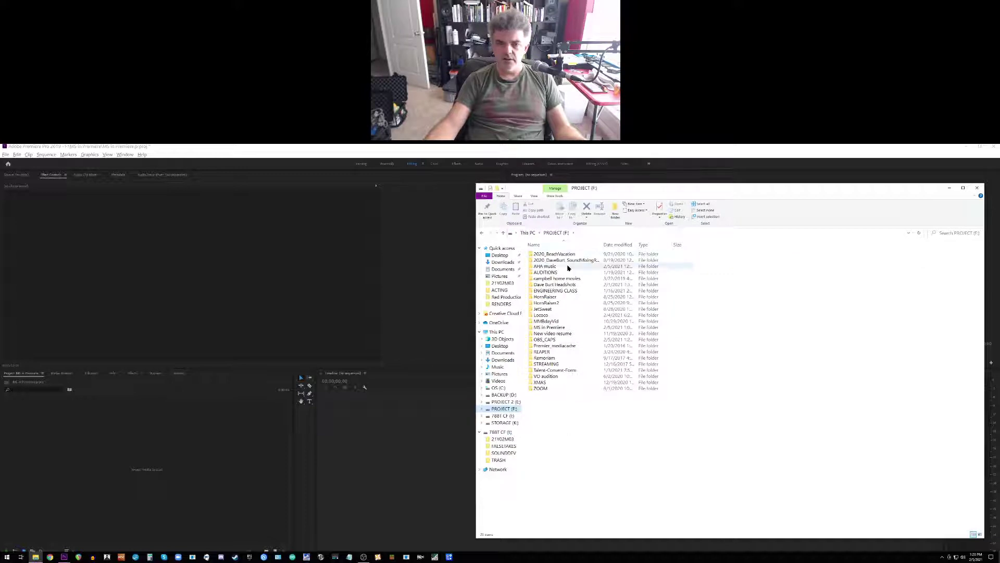
pyautogui.doubleClick(545, 266)
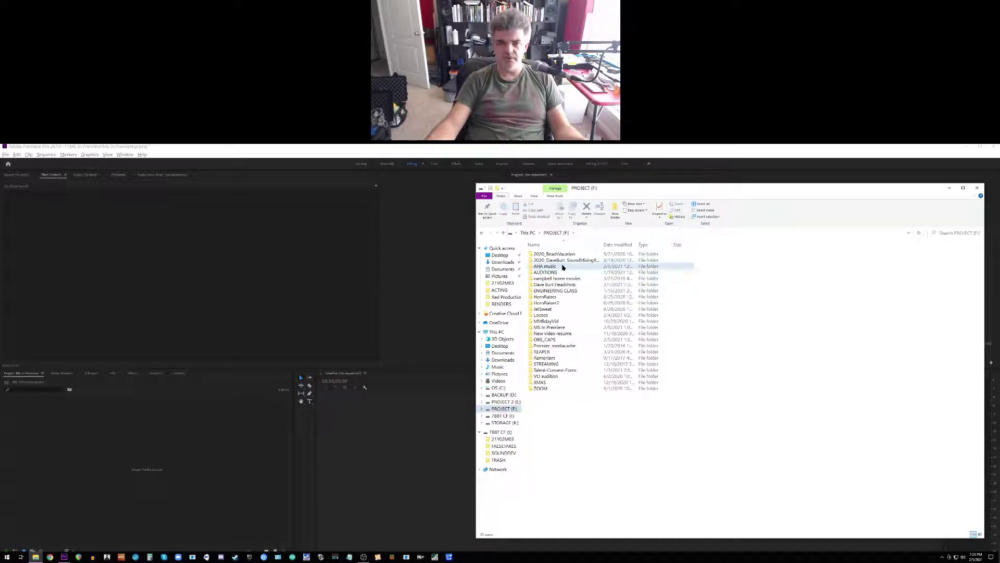
pyautogui.click(503, 232)
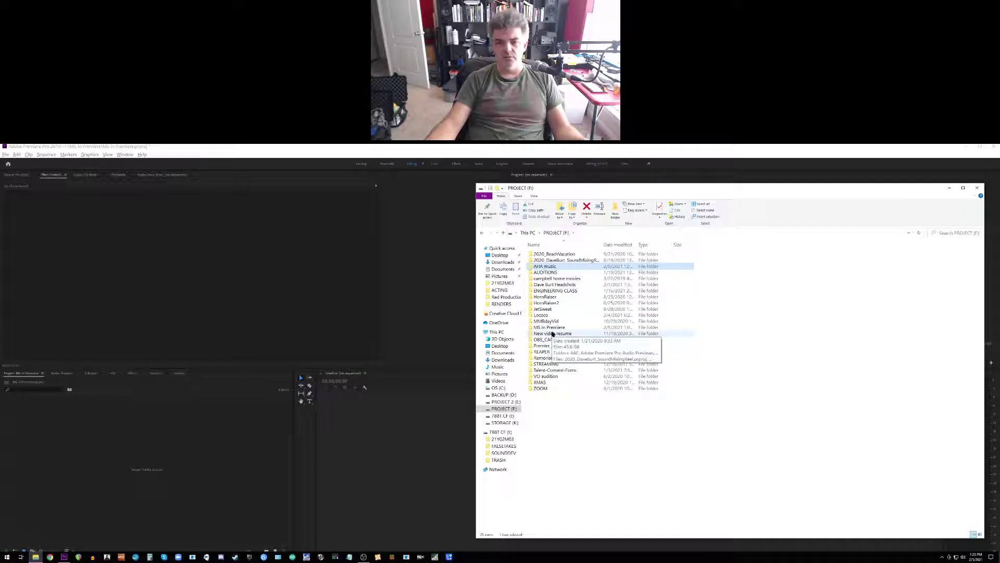
pyautogui.doubleClick(551, 327)
pyautogui.doubleClick(542, 254)
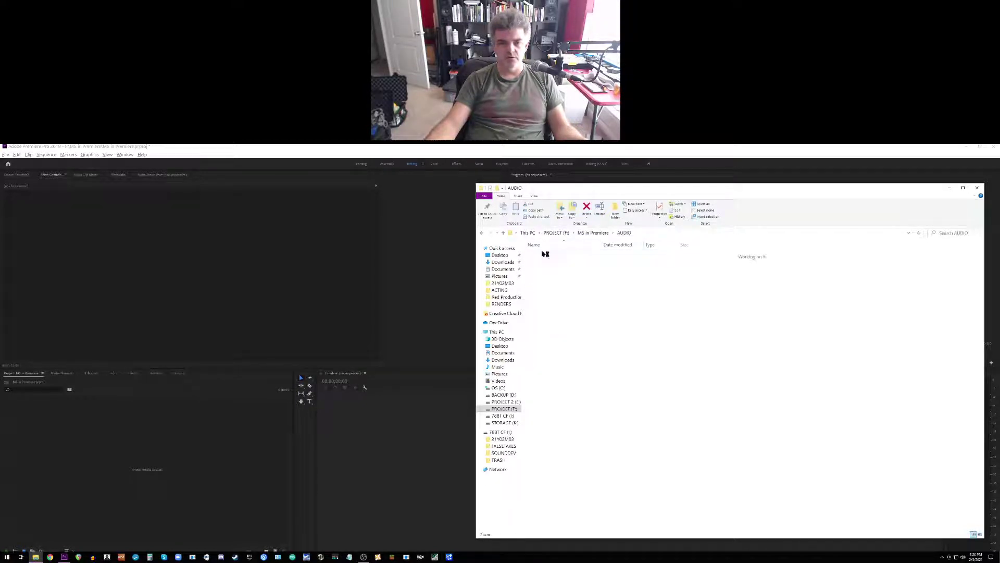
pyautogui.moveTo(542, 254); pyautogui.dragTo(188, 436)
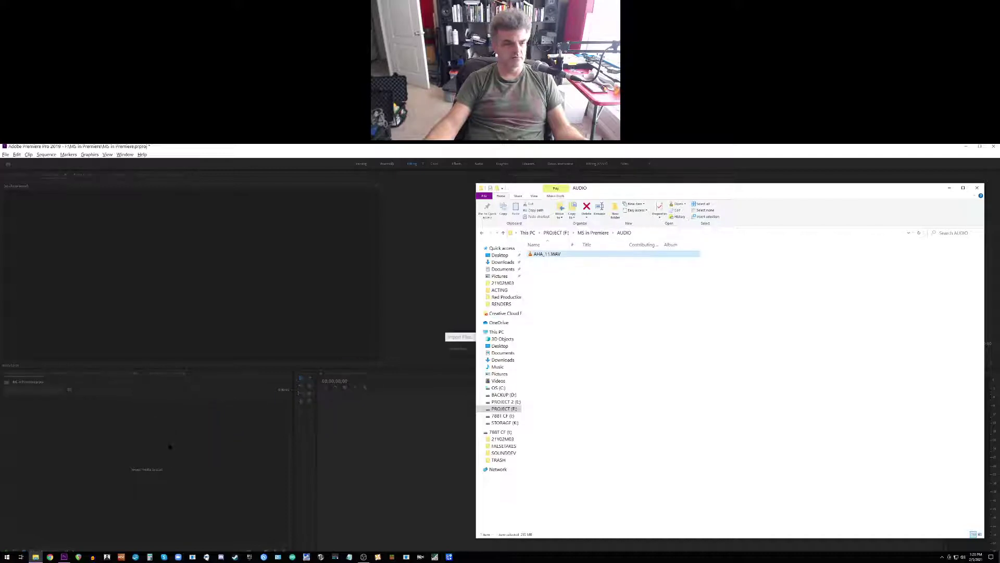
pyautogui.click(133, 496)
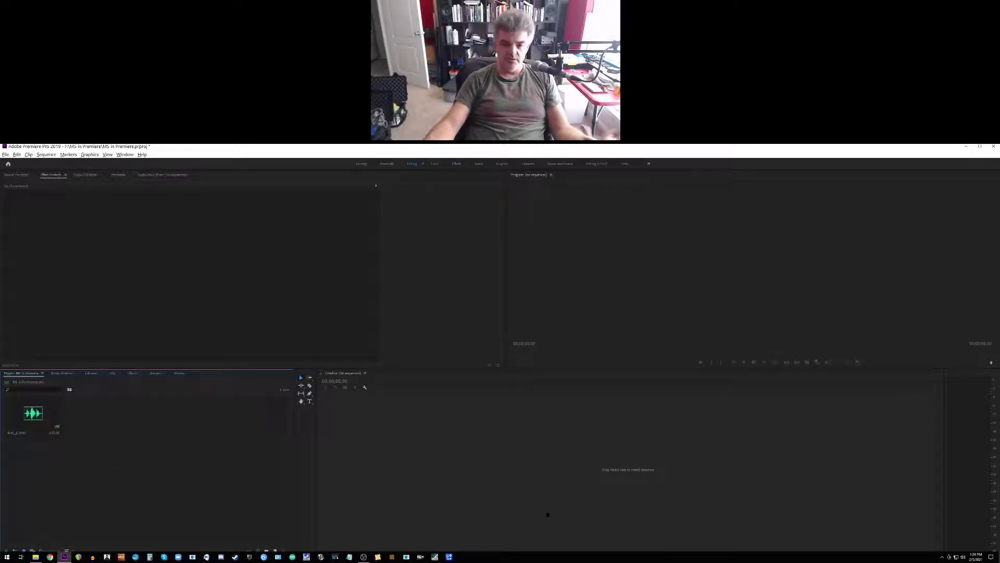
# Step: Create a sequence from AHA_11.WAV and increase the height of the timeline area and its first audio track
pyautogui.click(34, 418)
pyautogui.moveTo(34, 418); pyautogui.dragTo(438, 471)
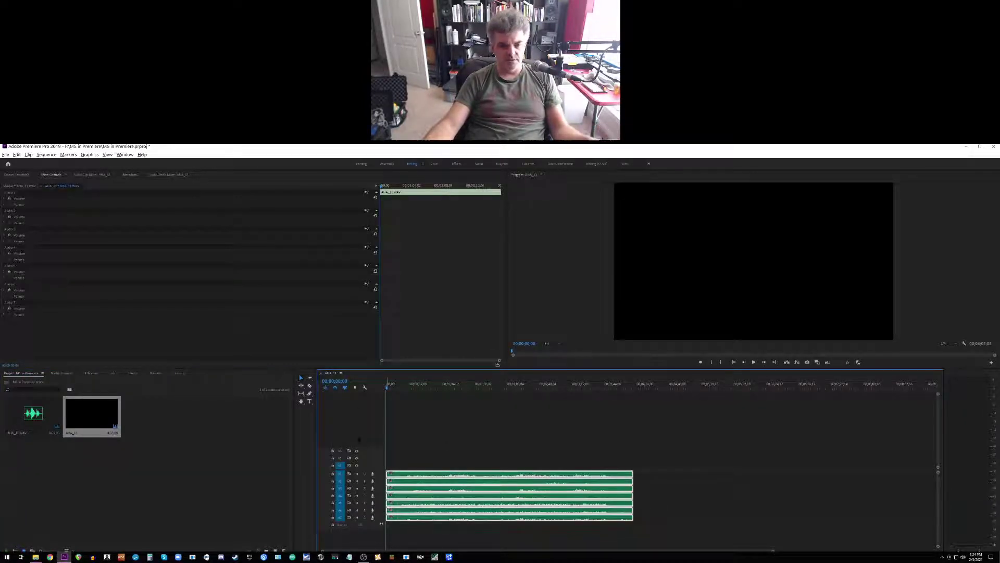
pyautogui.moveTo(368, 368); pyautogui.dragTo(368, 233)
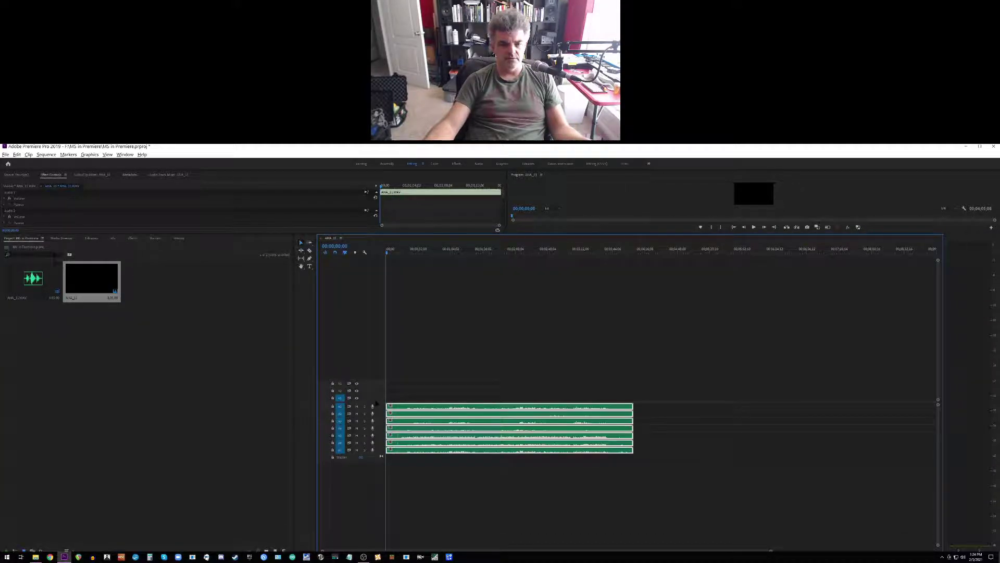
pyautogui.moveTo(375, 402); pyautogui.dragTo(382, 305)
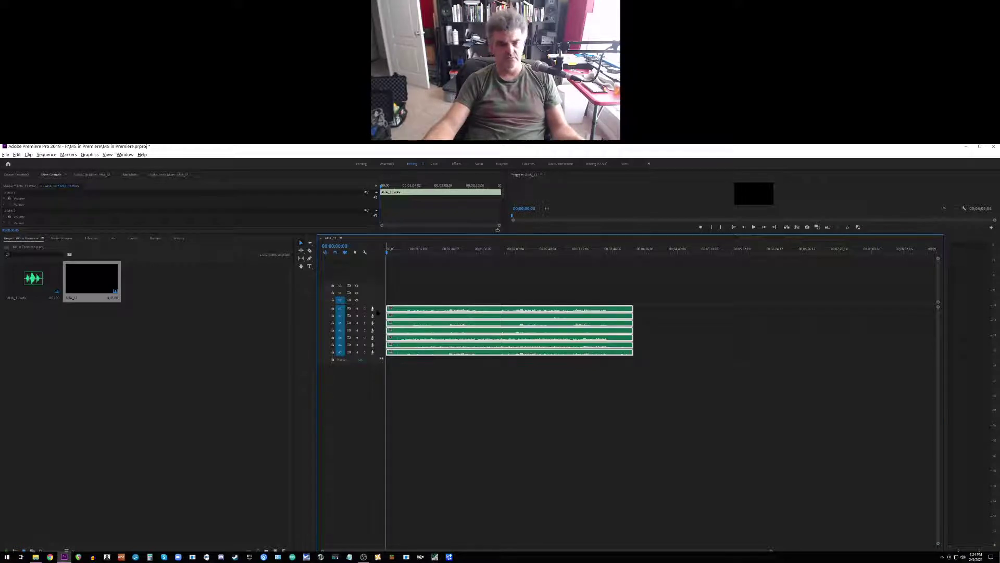
pyautogui.doubleClick(380, 312)
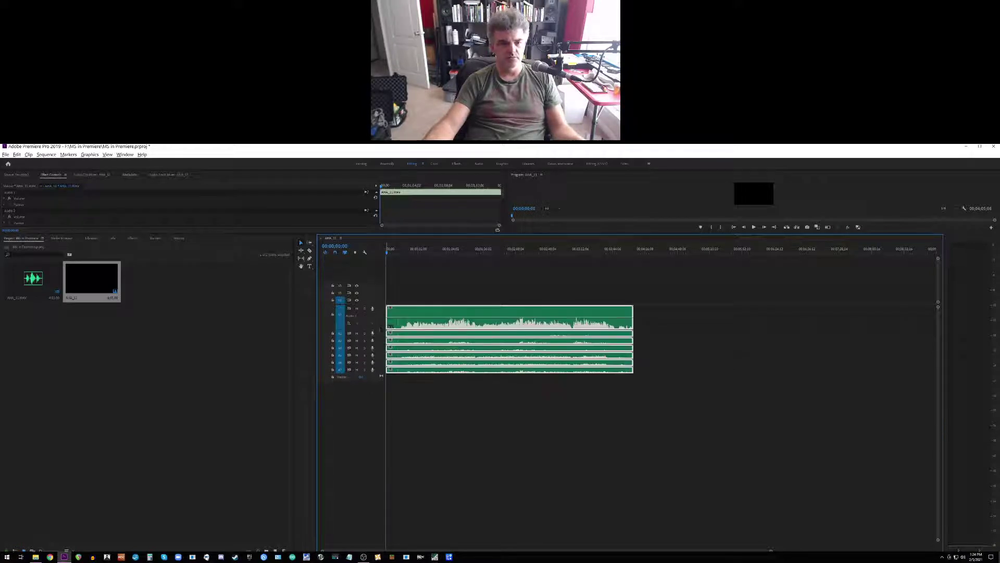
pyautogui.scroll(2, 381, 329)
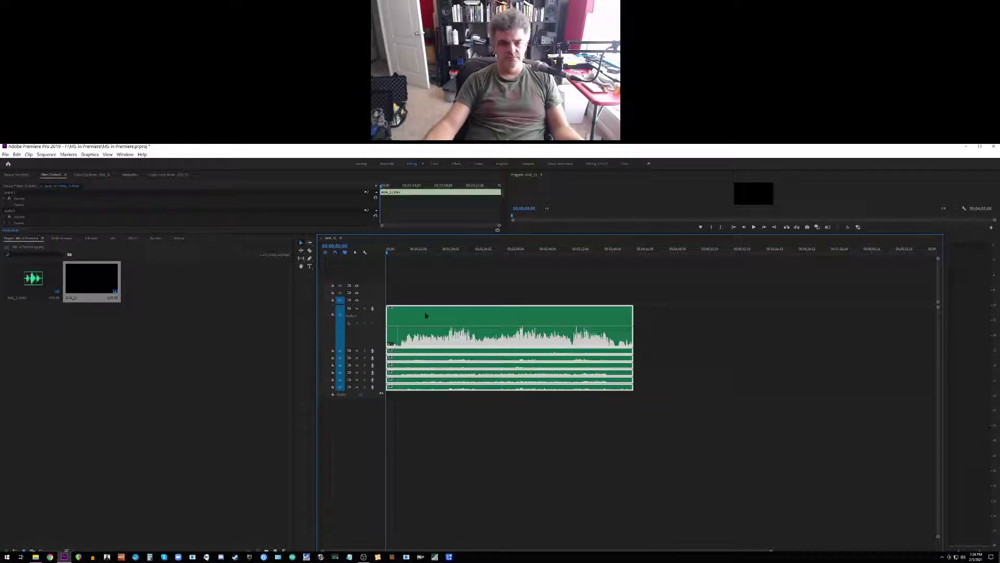
# Step: Unlink the AHA_11.WAV channel clips in the sequence so each one can be edited separately
pyautogui.click(605, 474)
pyautogui.click(484, 323)
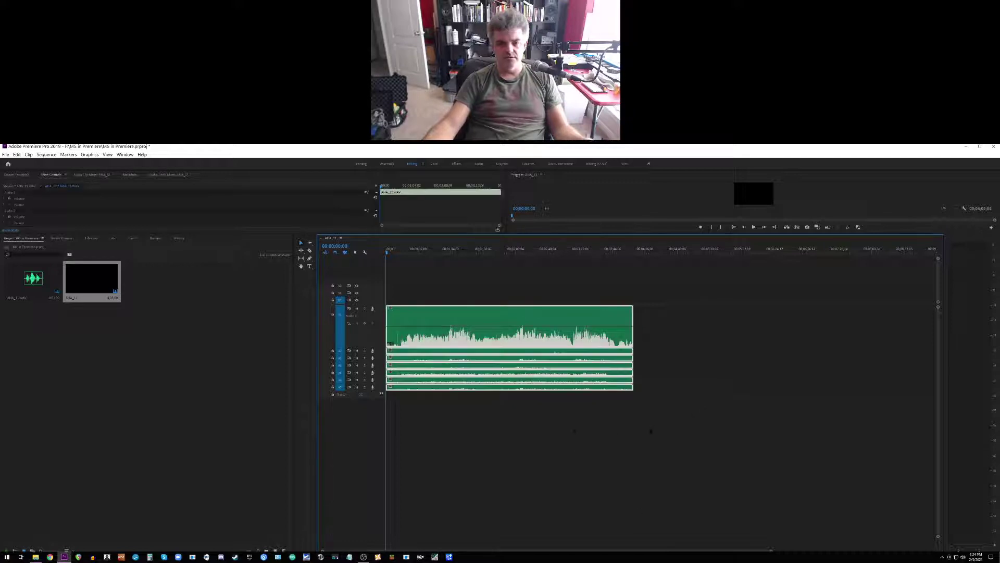
pyautogui.rightClick(498, 311)
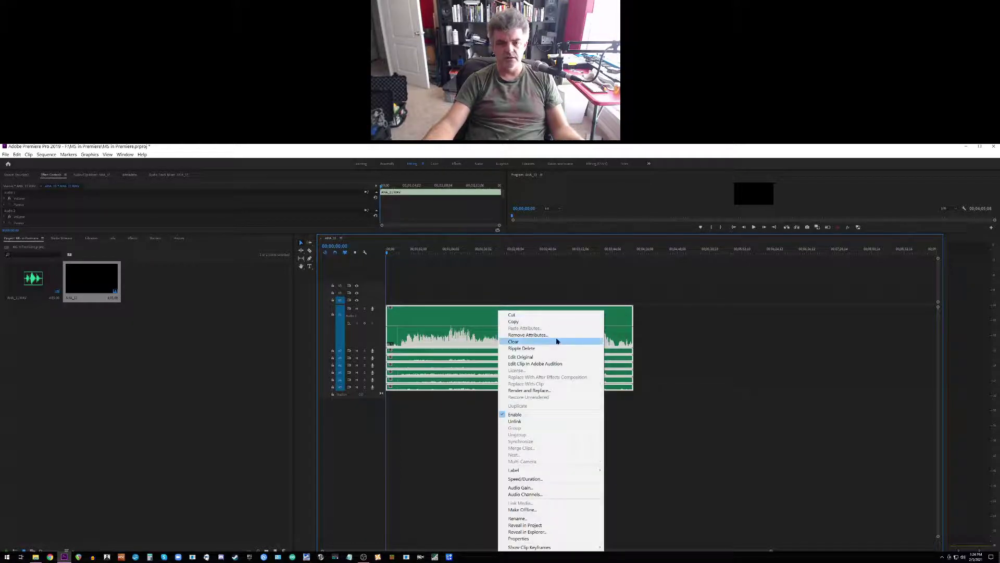
pyautogui.click(515, 421)
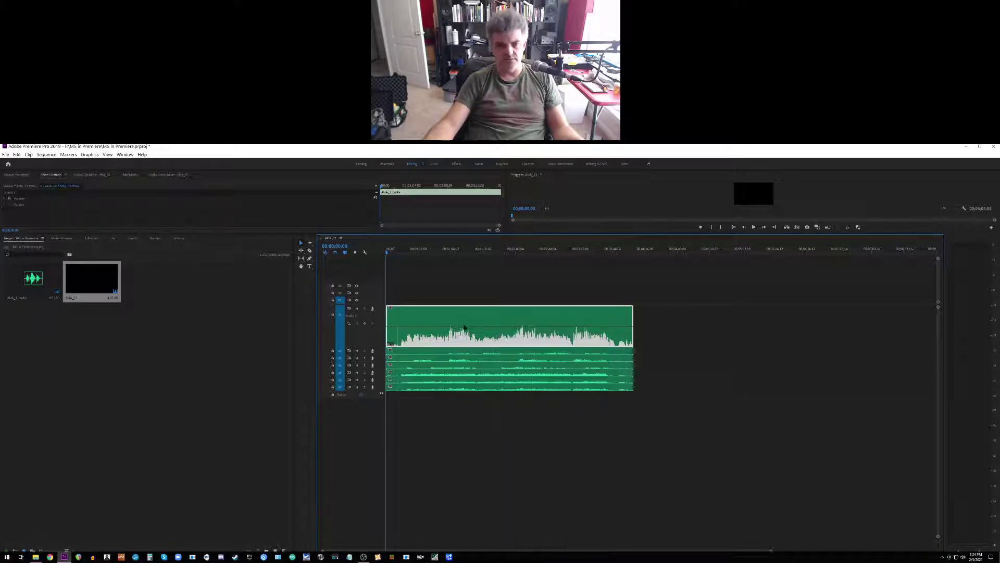
# Step: Delete the AHA_11.WAV clips on the first and seventh audio tracks
pyautogui.click(475, 373)
pyautogui.click(540, 347)
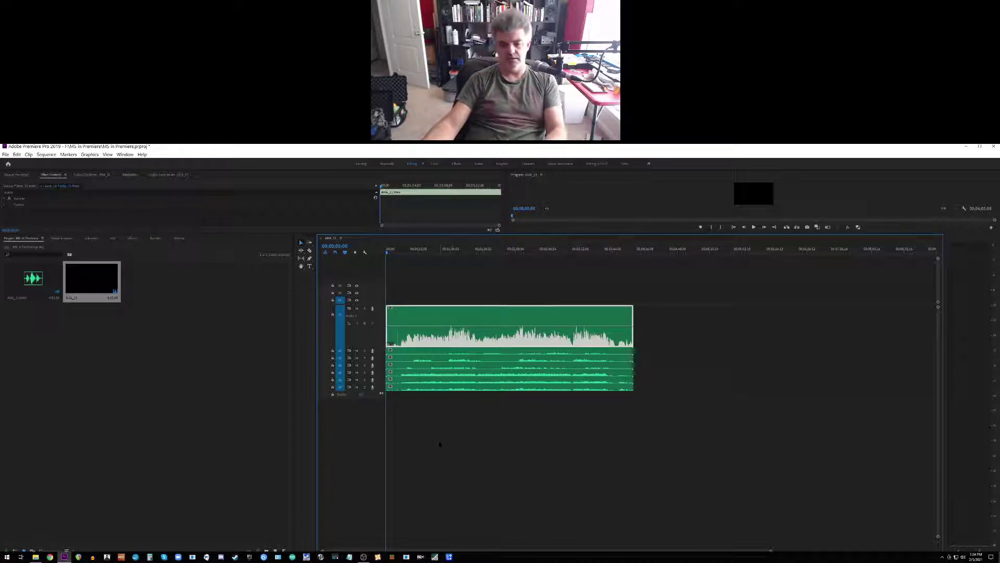
pyautogui.press('Delete')
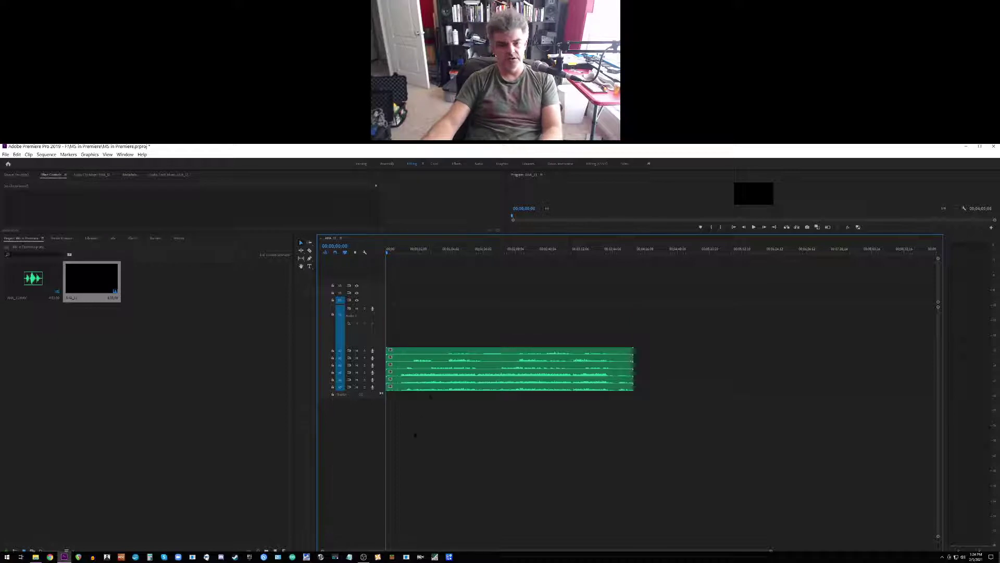
pyautogui.click(441, 387)
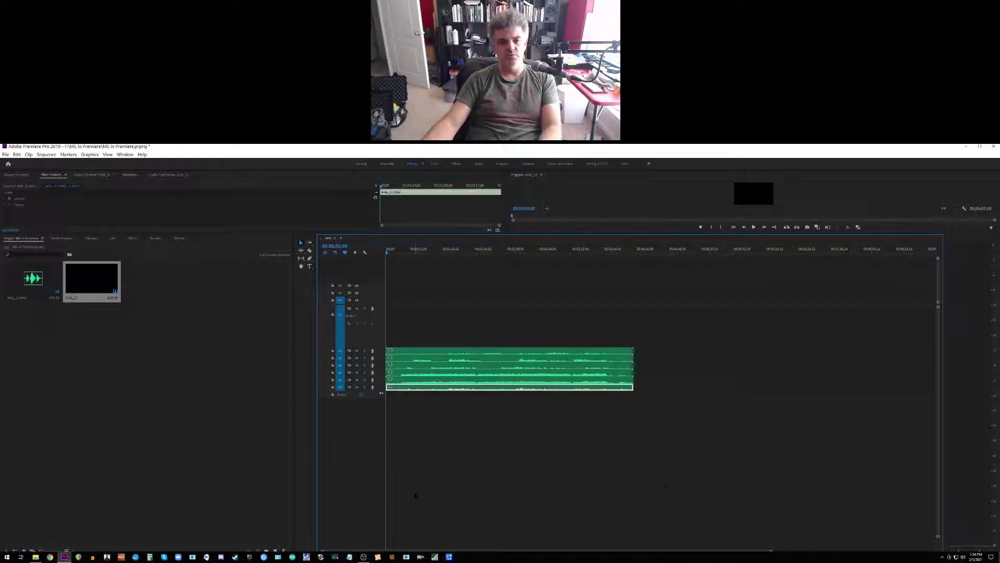
pyautogui.press('Delete')
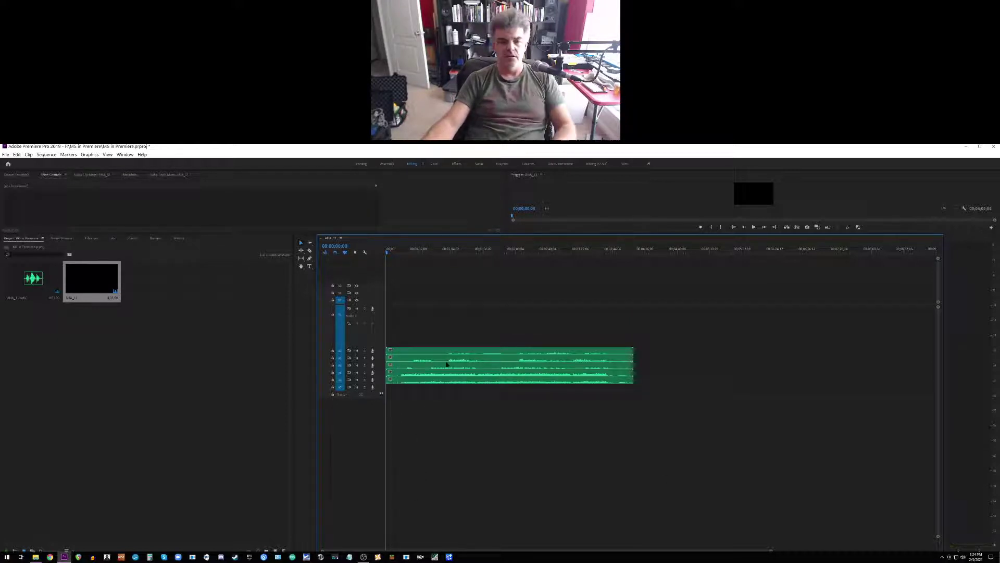
# Step: Go through the remaining channel clips one by one and solo the fifth and sixth audio tracks
pyautogui.click(460, 354)
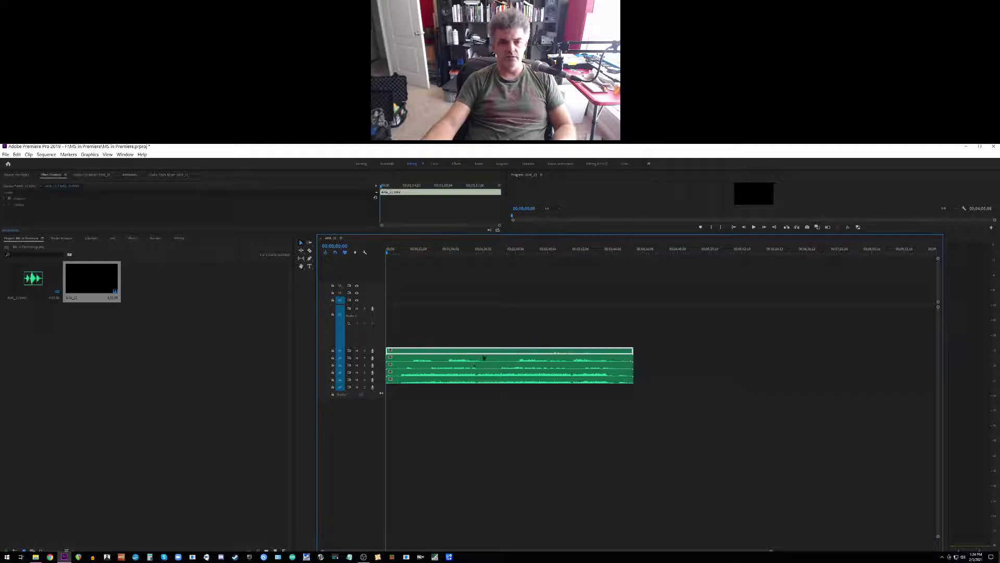
pyautogui.click(483, 357)
pyautogui.click(480, 367)
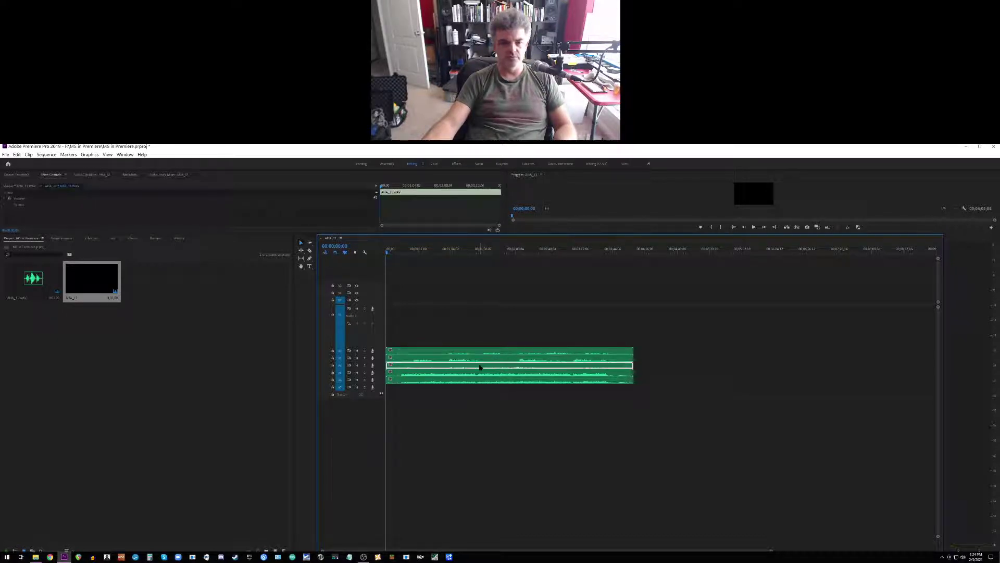
pyautogui.click(483, 374)
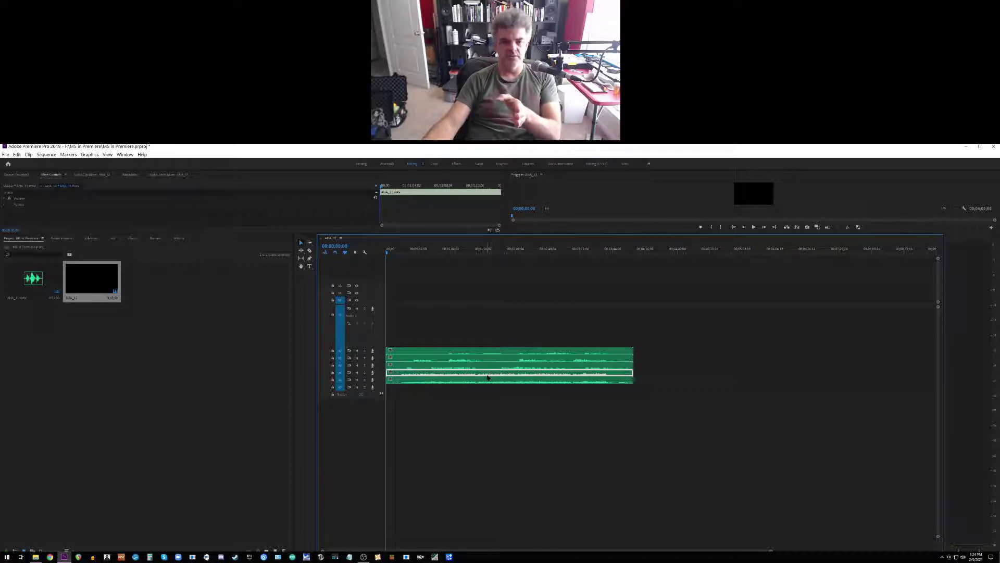
pyautogui.click(485, 380)
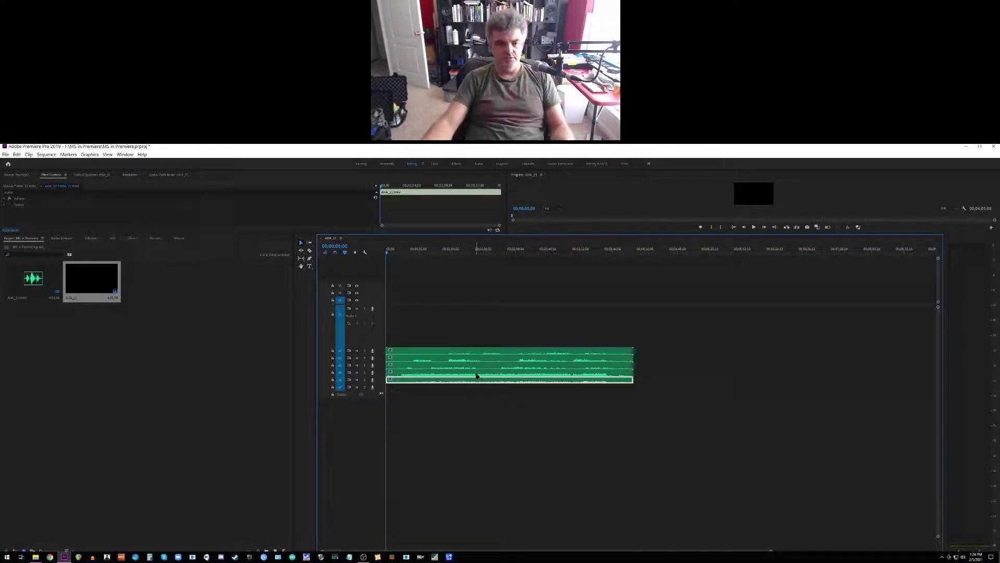
pyautogui.click(364, 373)
pyautogui.click(364, 379)
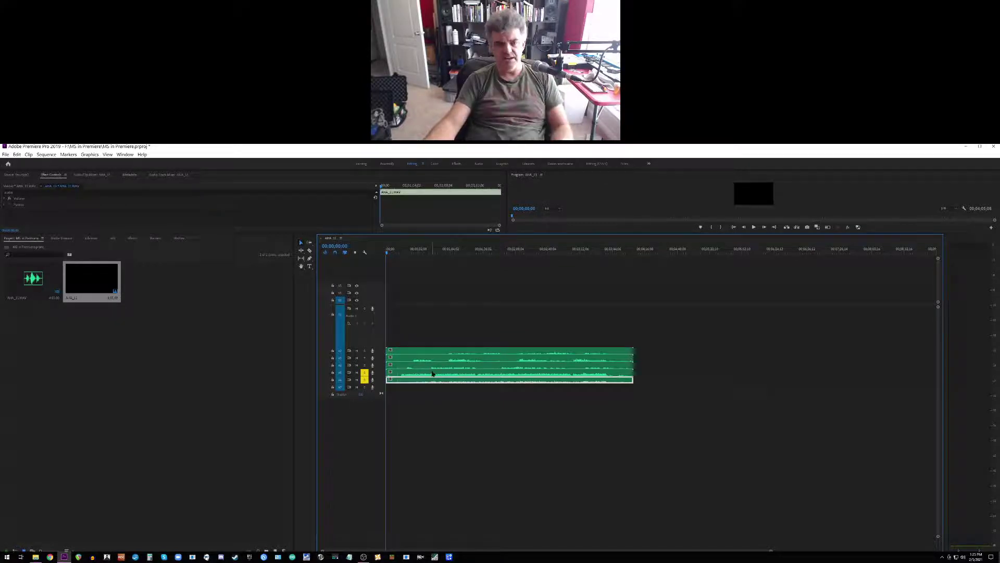
# Step: Duplicate the sixth audio track's clip onto the start of the seventh track, and solo the seventh track instead of the fifth
pyautogui.click(534, 407)
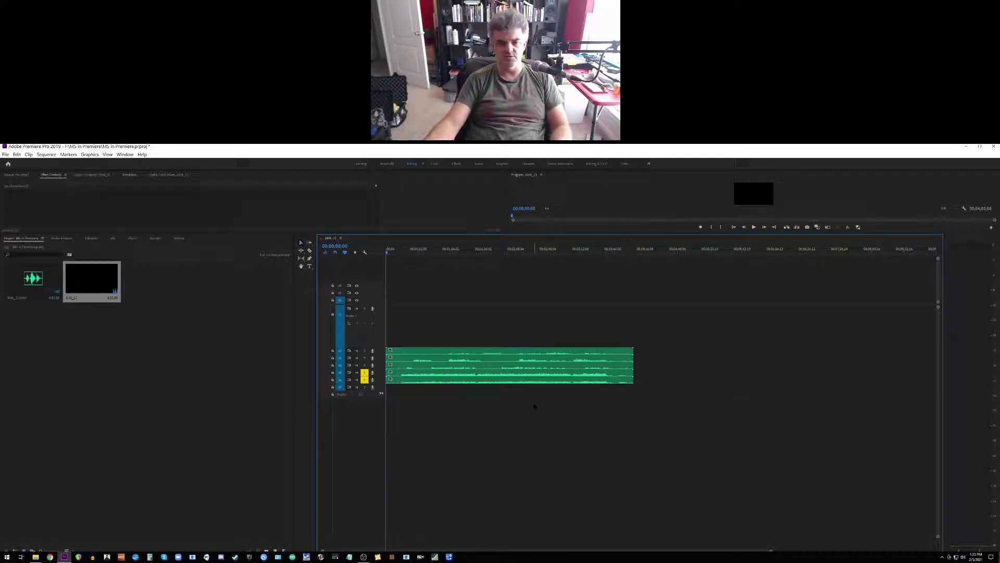
pyautogui.click(509, 375)
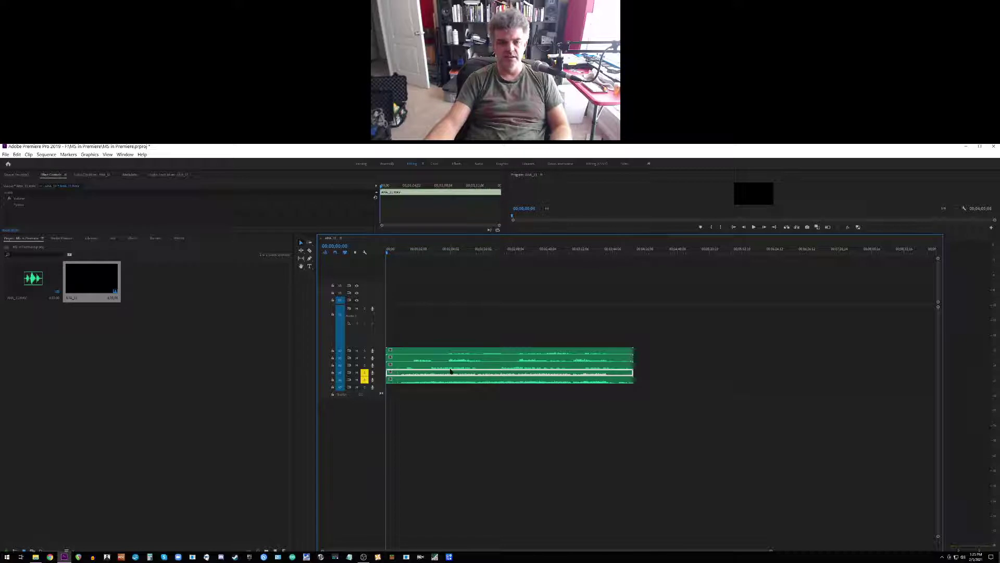
pyautogui.click(477, 380)
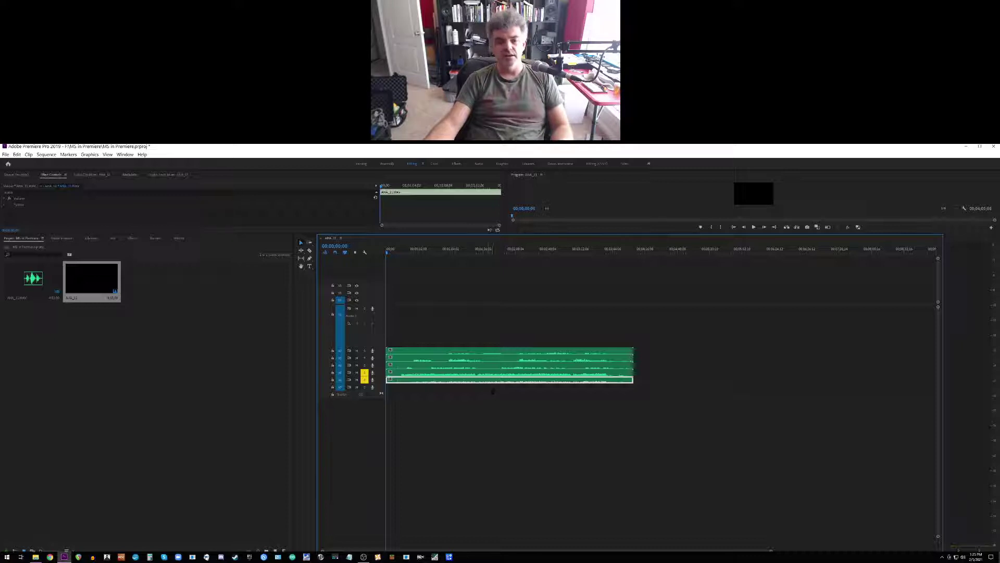
pyautogui.click(484, 390)
pyautogui.click(491, 382)
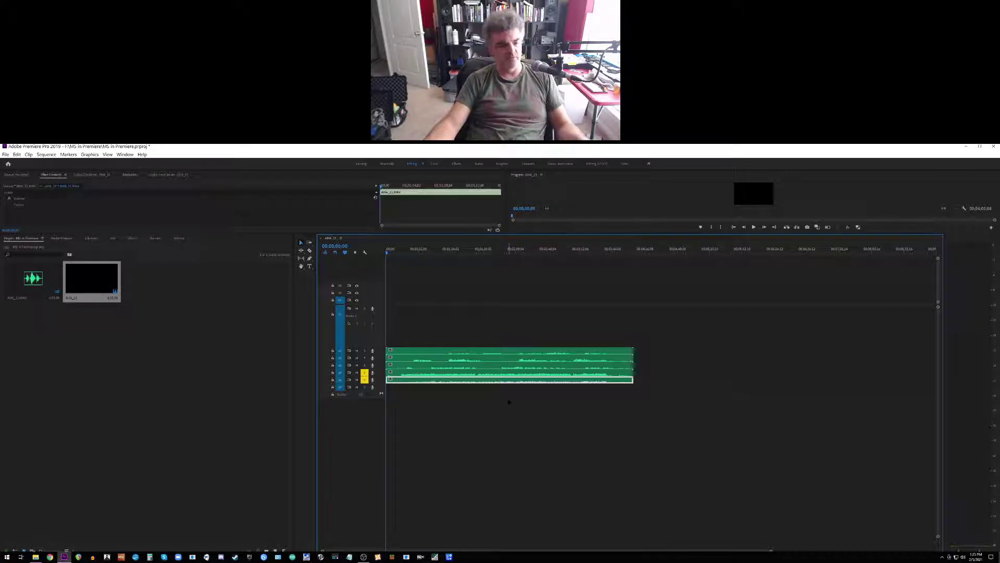
pyautogui.click(647, 249)
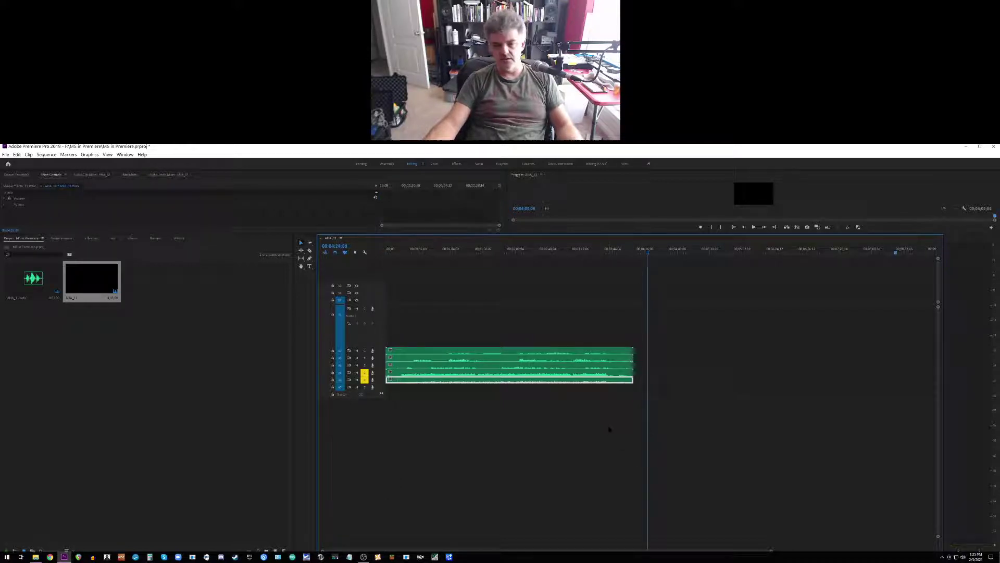
pyautogui.hotkey('ctrl', 'v')
pyautogui.moveTo(698, 319); pyautogui.dragTo(407, 393)
pyautogui.click(365, 386)
pyautogui.click(365, 372)
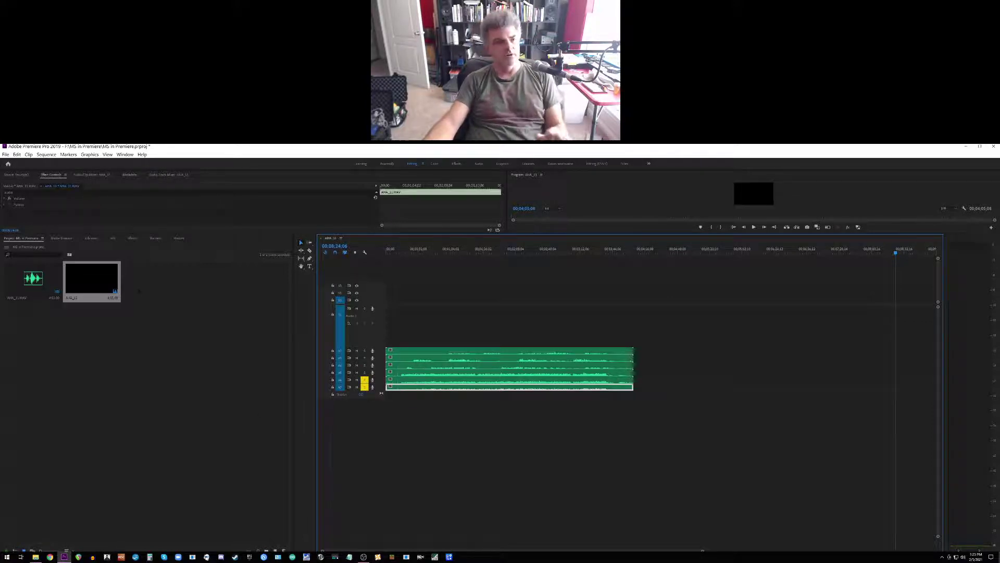
# Step: Find the 4U Meter, Fader & MS-Pan plug-in among the audio effects and select it
pyautogui.click(132, 239)
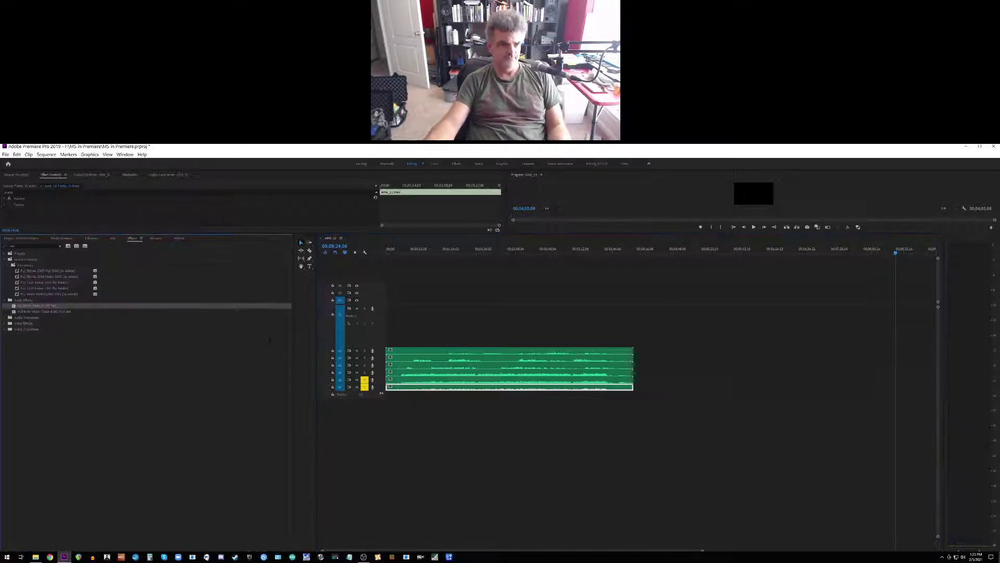
pyautogui.click(27, 246)
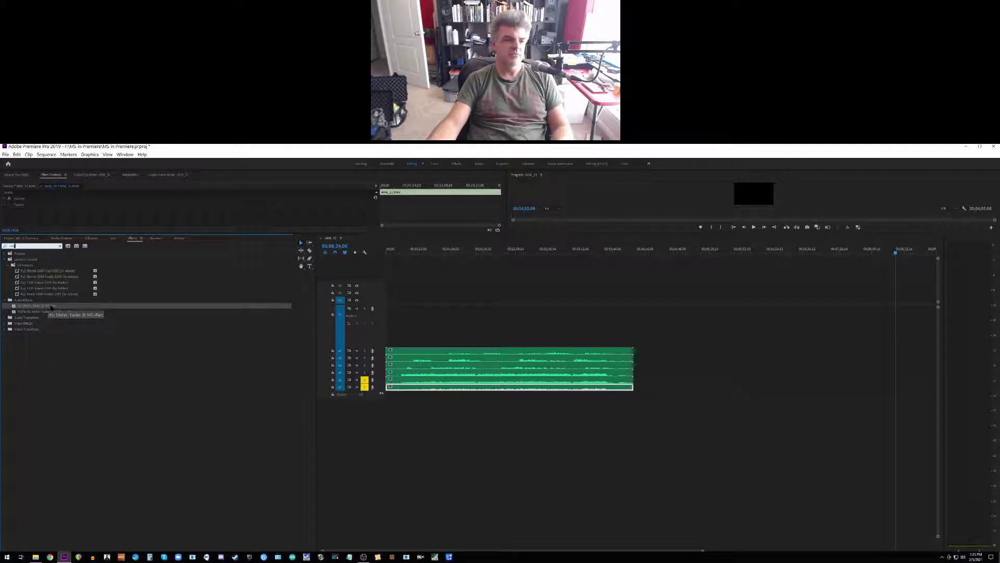
pyautogui.click(58, 356)
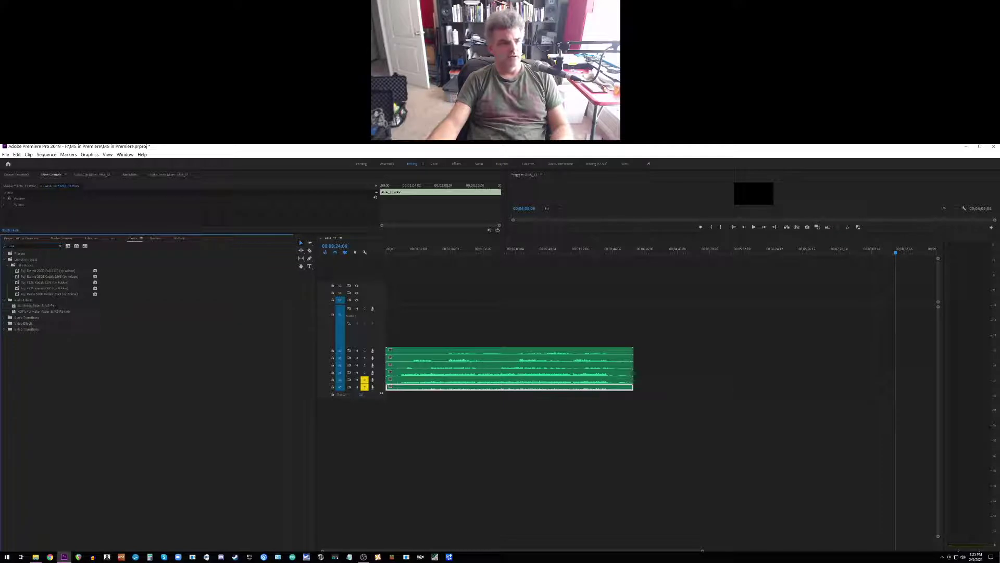
pyautogui.click(54, 306)
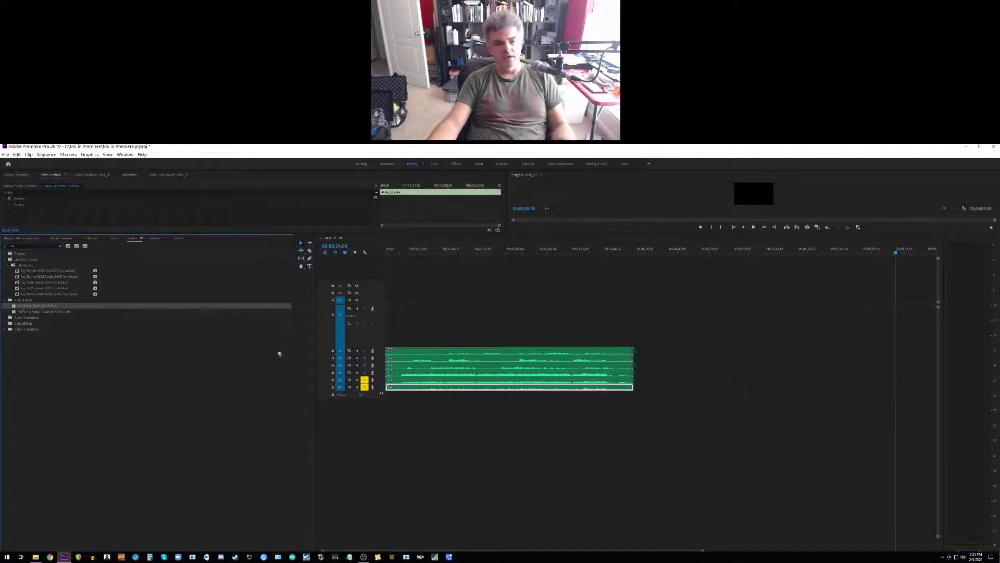
# Step: Apply the 4U Meter, Fader & MS-Pan effect to the seventh audio track's clip and flip the phase of both channels in its editor
pyautogui.moveTo(395, 395); pyautogui.dragTo(410, 386)
pyautogui.click(410, 387)
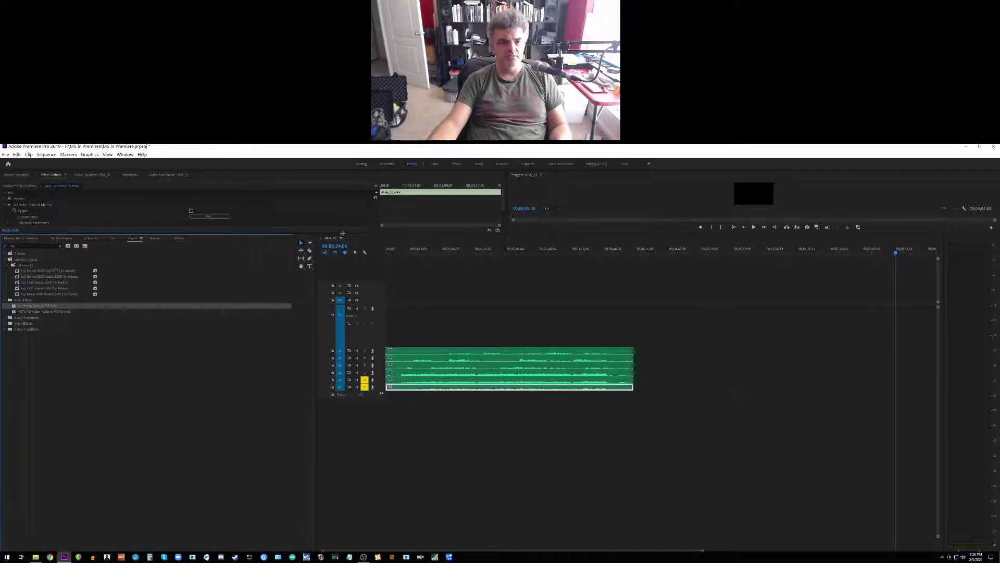
pyautogui.moveTo(343, 233); pyautogui.dragTo(343, 290)
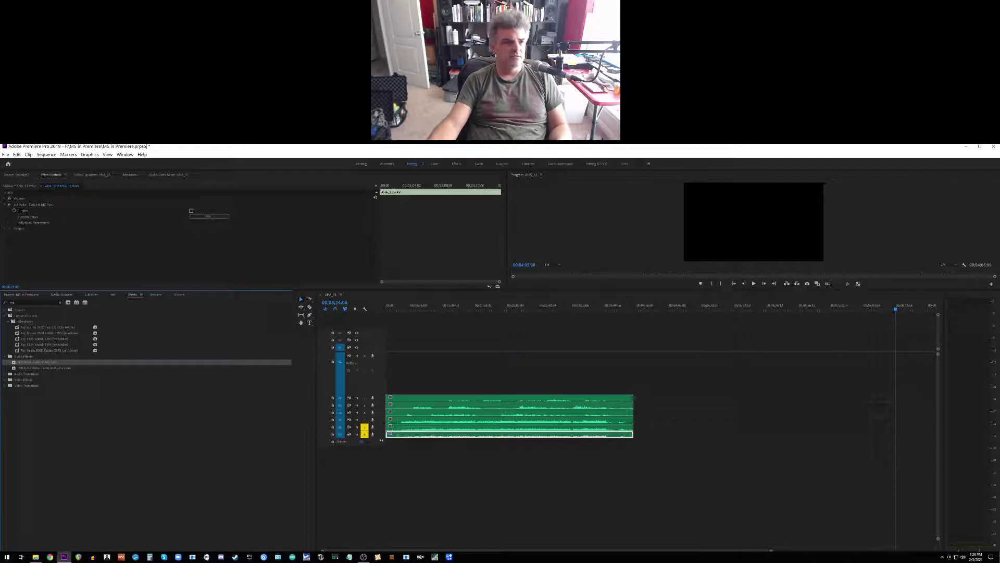
pyautogui.click(27, 204)
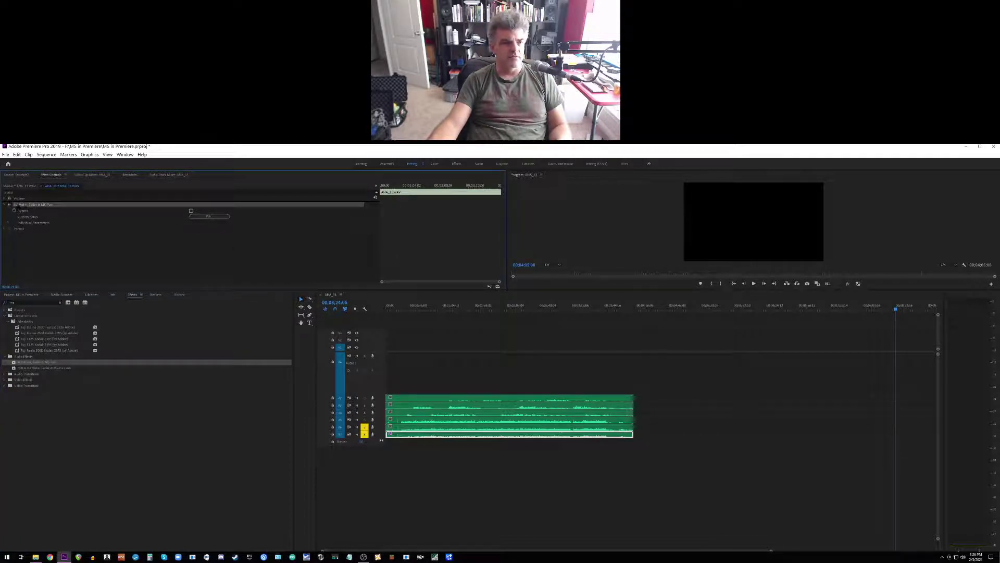
pyautogui.click(209, 216)
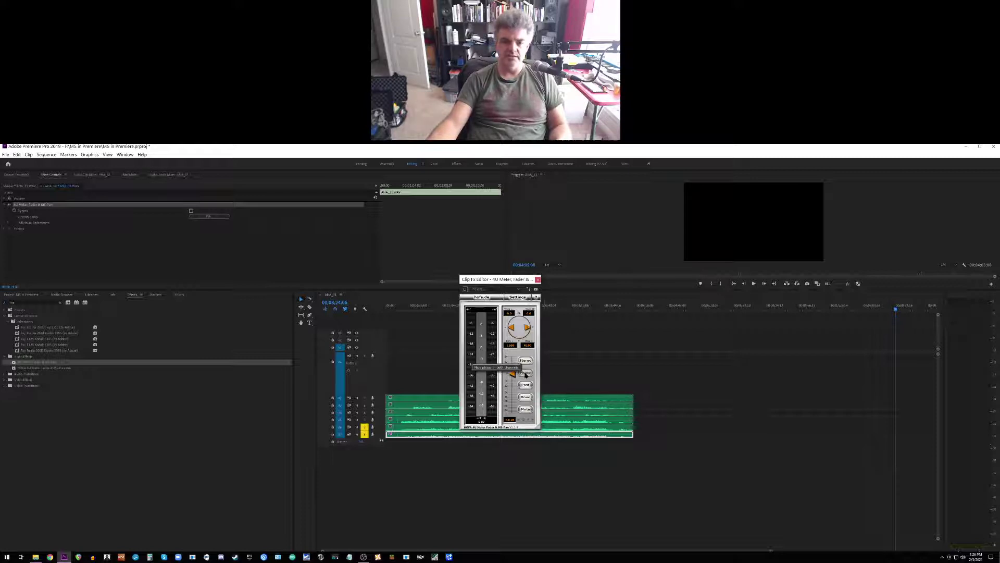
pyautogui.click(526, 373)
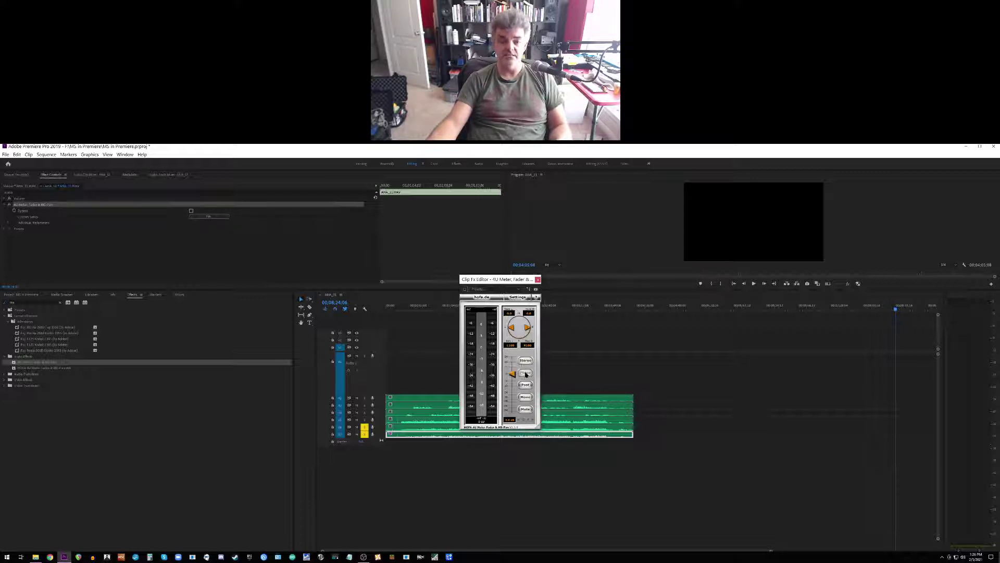
pyautogui.click(537, 279)
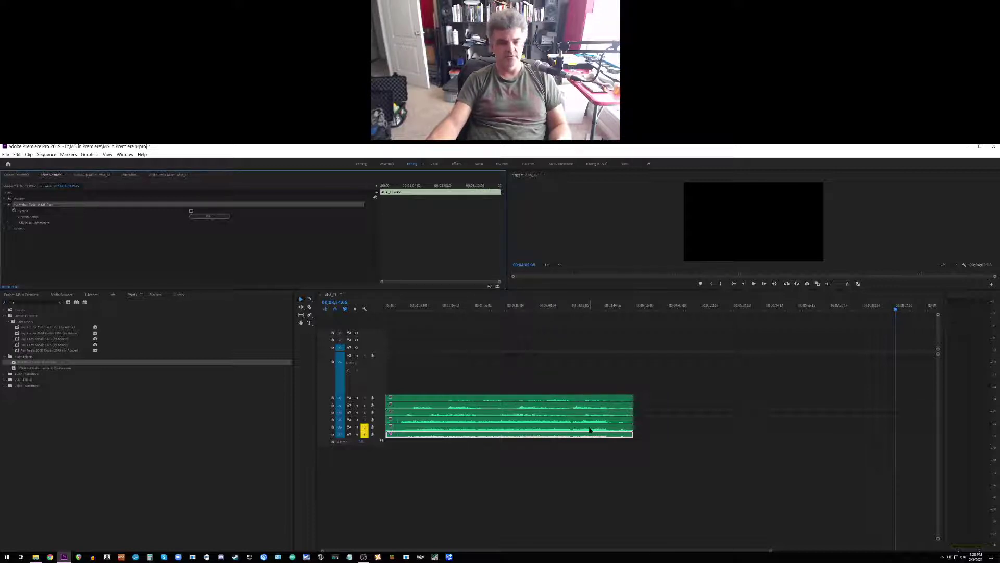
# Step: Play a passage with the sixth and seventh audio tracks soloed to check their phase cancellation
pyautogui.click(426, 309)
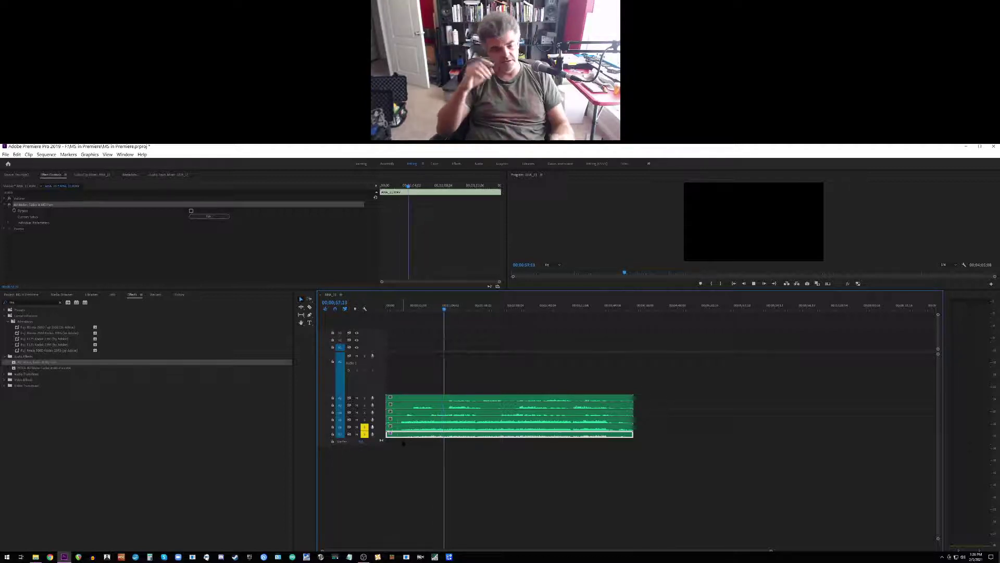
pyautogui.press('space')
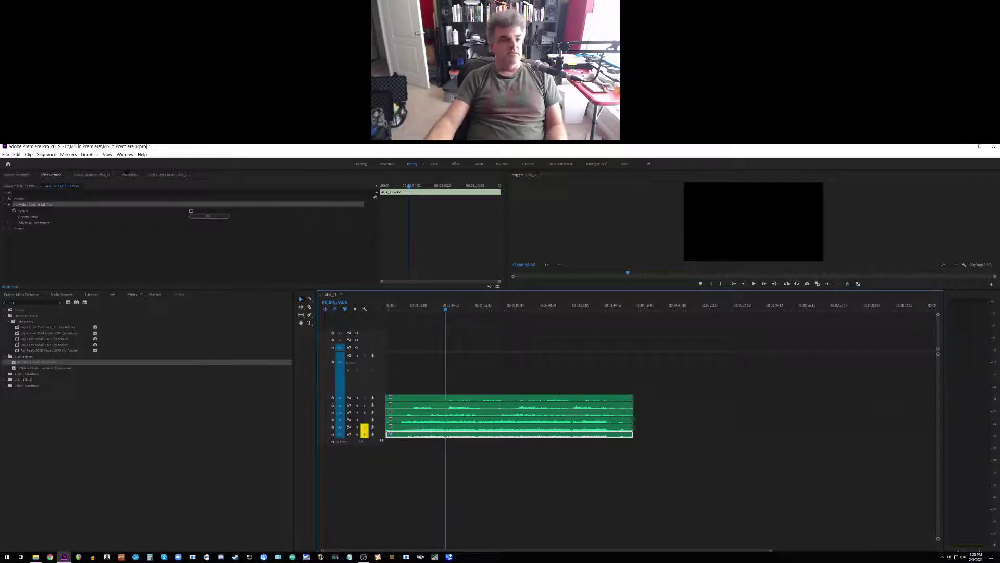
# Step: Open the Audio Track Mixer for the AHA_11 sequence and pan the sixth track hard left and the seventh hard right
pyautogui.click(125, 155)
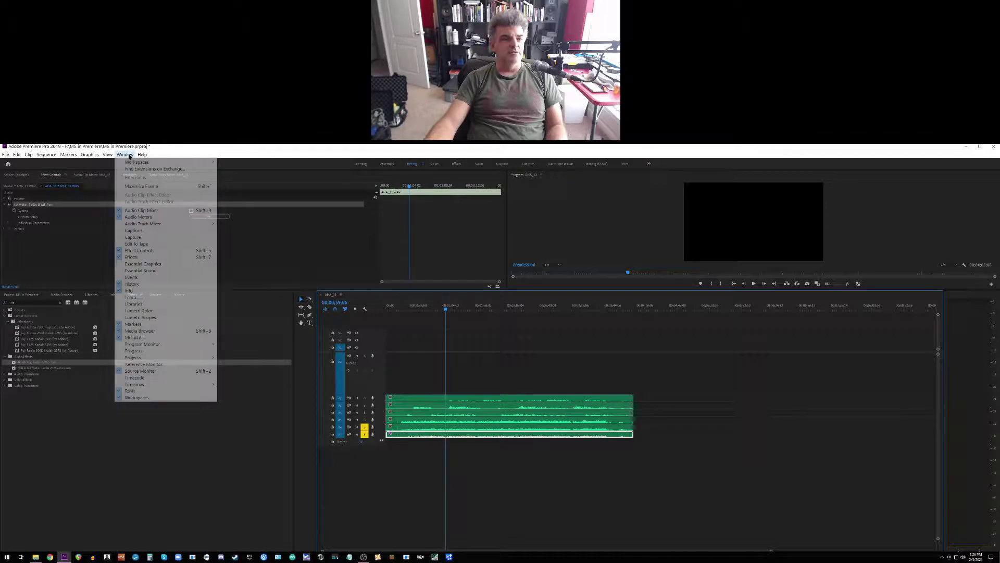
pyautogui.moveTo(161, 224)
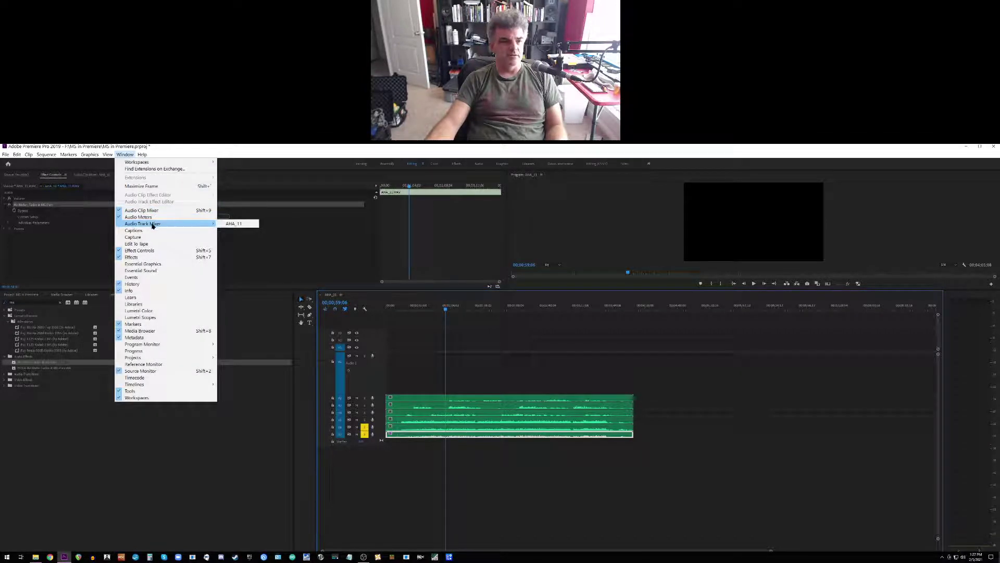
pyautogui.click(230, 225)
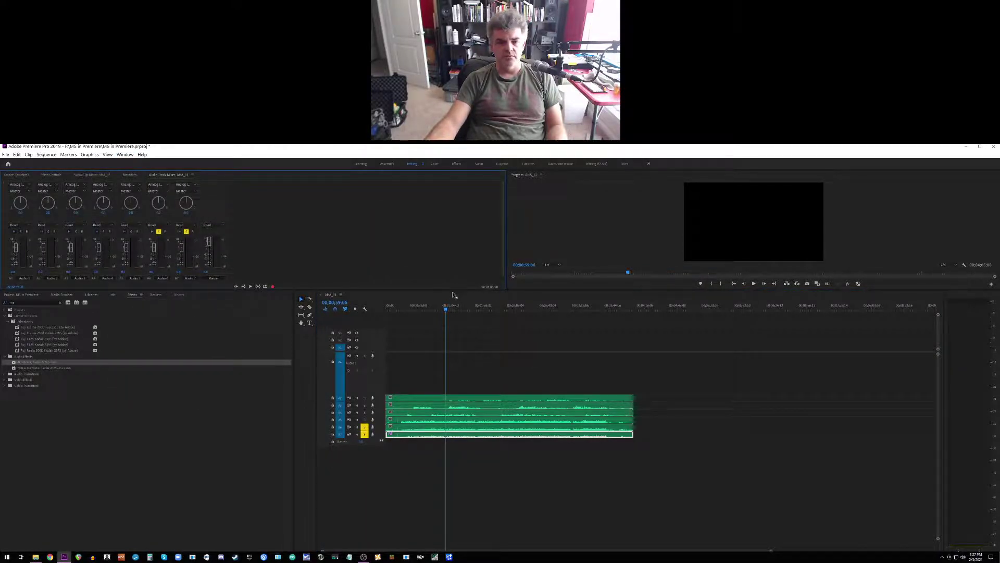
pyautogui.moveTo(454, 291); pyautogui.dragTo(461, 405)
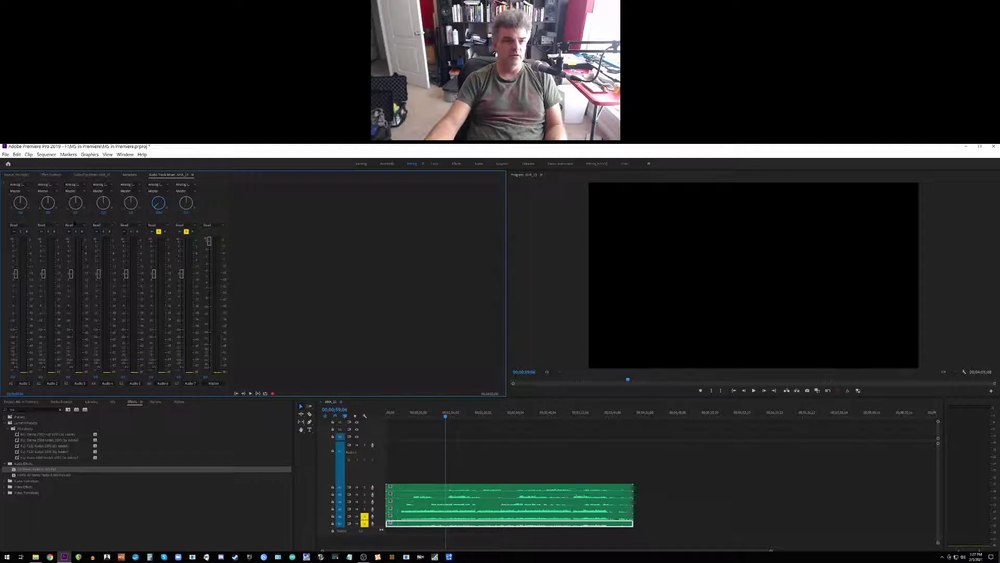
pyautogui.moveTo(186, 203); pyautogui.dragTo(193, 203)
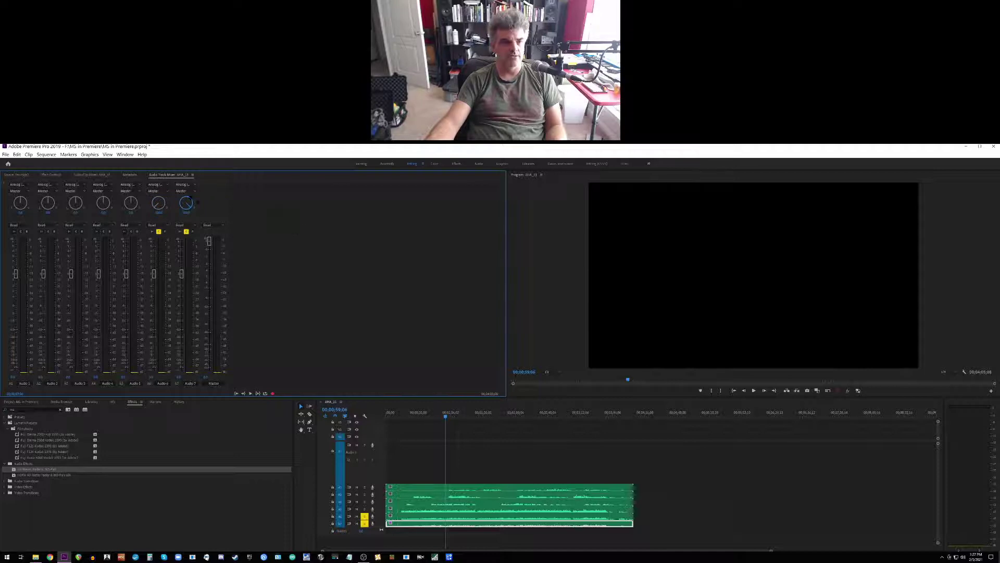
pyautogui.moveTo(188, 204); pyautogui.dragTo(194, 203)
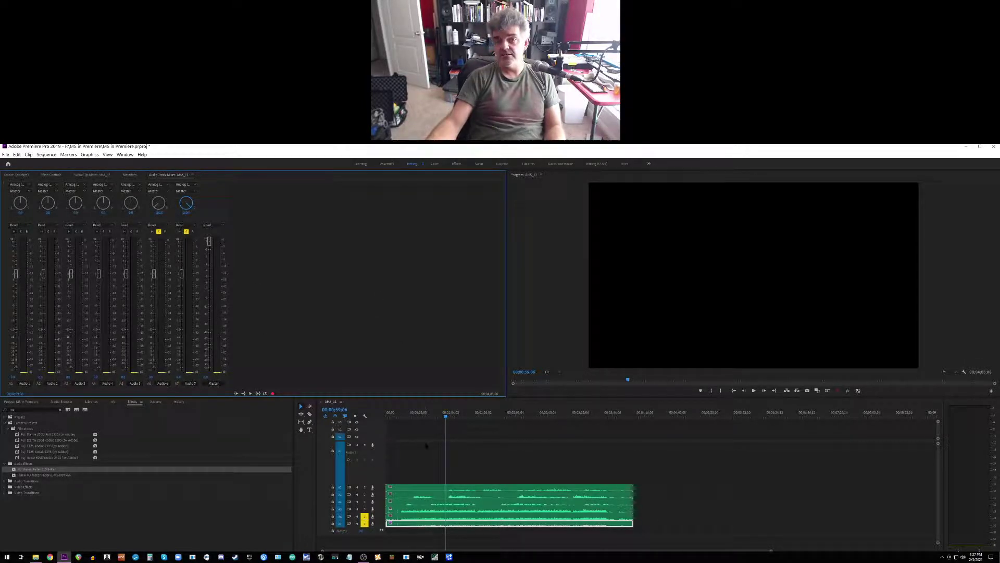
# Step: Listen to the panned side tracks alone, and solo the fifth track as well to play all three together
pyautogui.press('space')
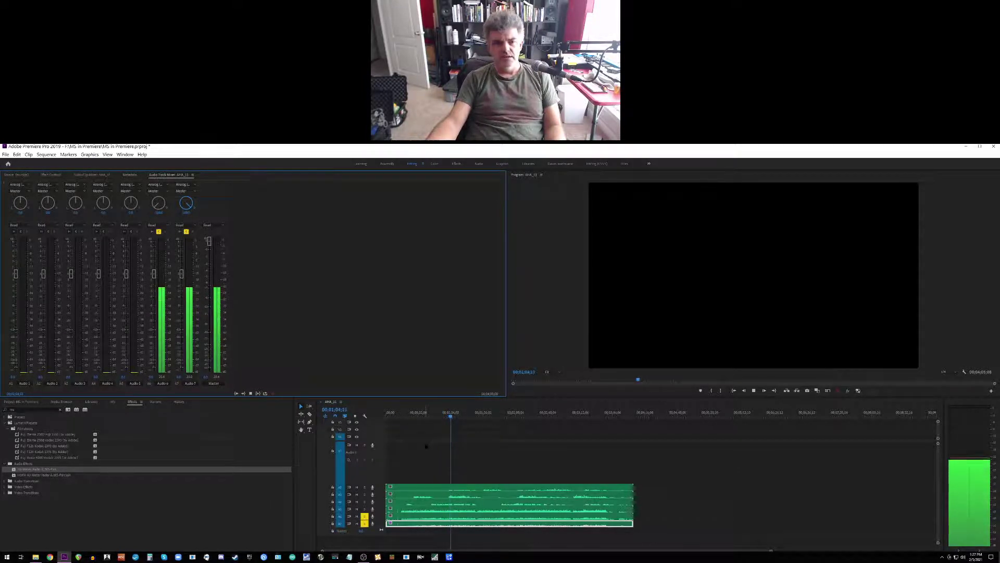
pyautogui.press('space')
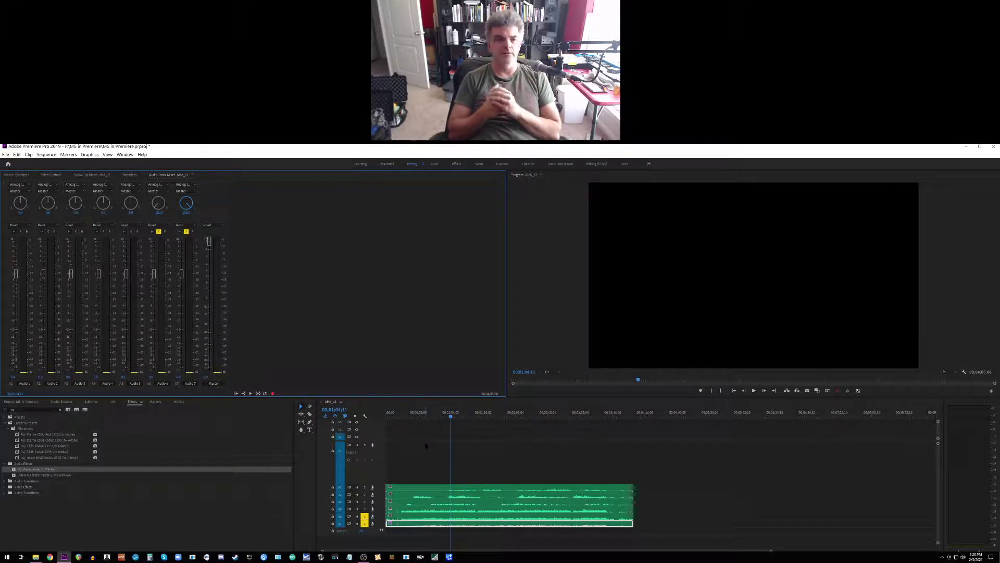
pyautogui.click(365, 509)
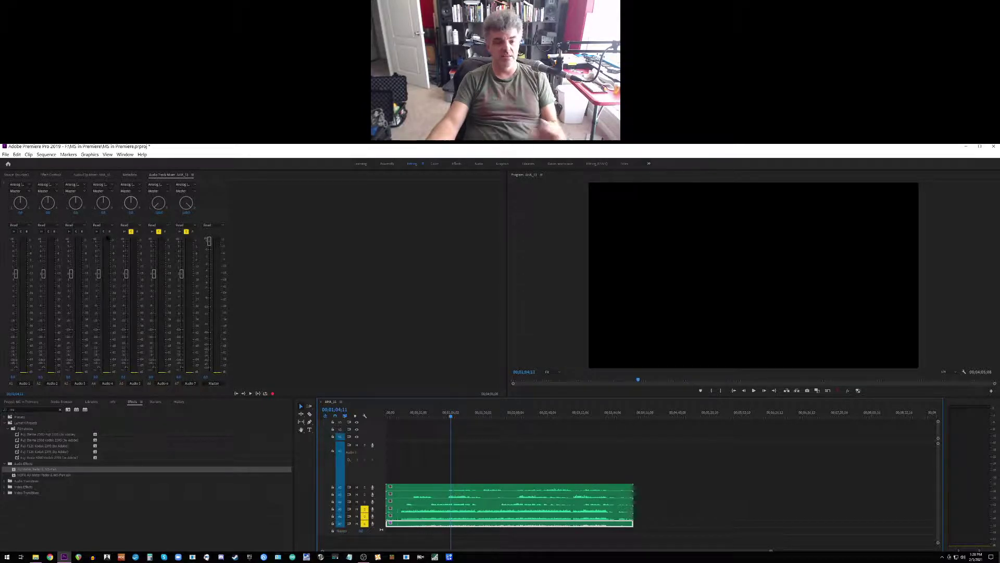
pyautogui.press('space')
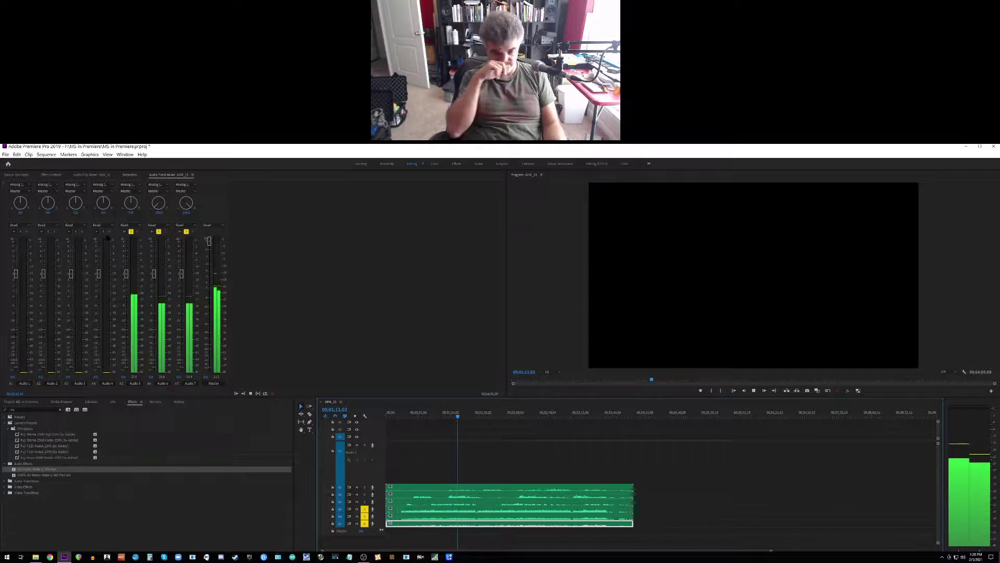
pyautogui.press('space')
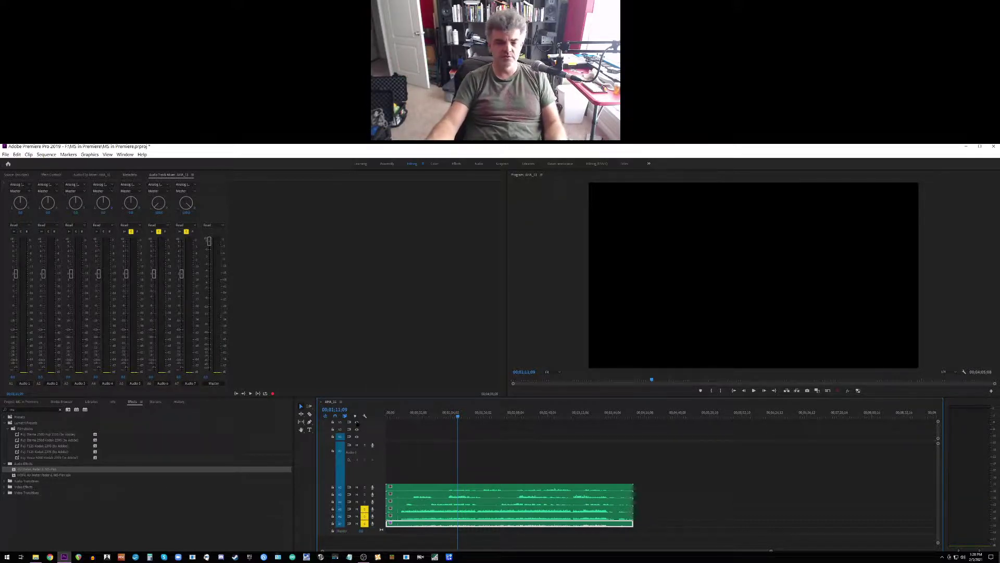
# Step: Unsolo and mute the sixth and seventh tracks, and play the fifth track alone for comparison
pyautogui.click(365, 516)
pyautogui.click(365, 523)
pyautogui.click(357, 516)
pyautogui.click(357, 523)
pyautogui.press('space')
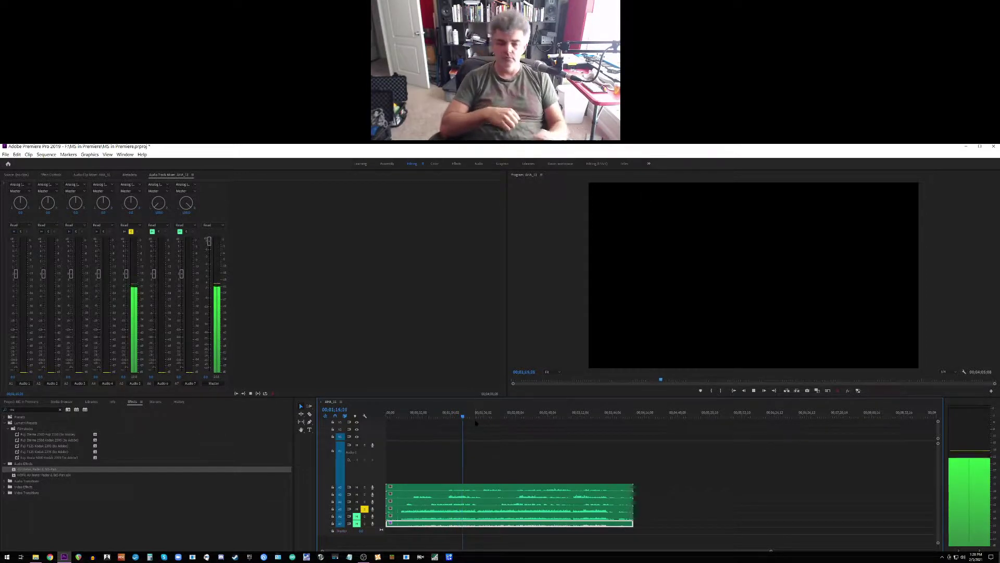
pyautogui.press('space')
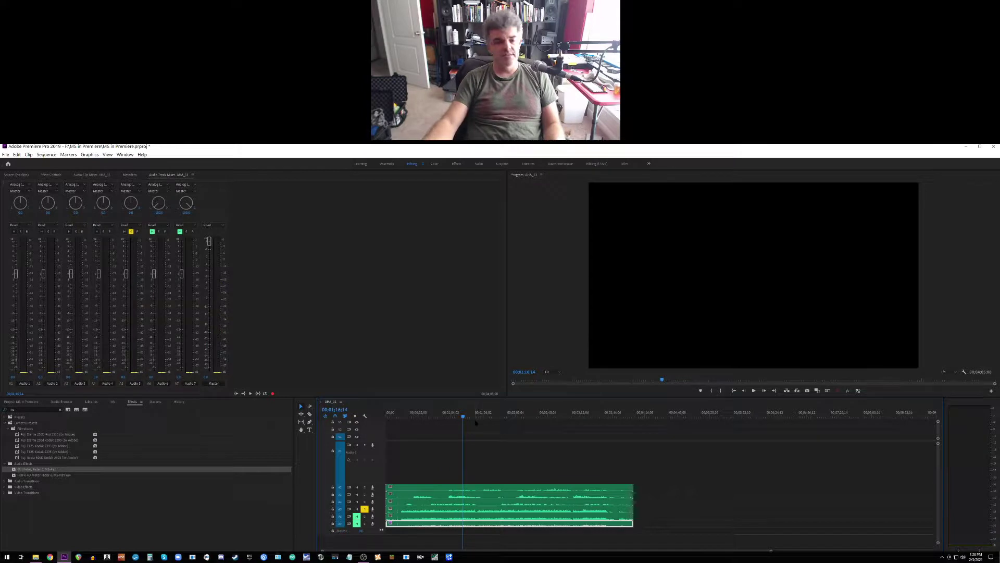
# Step: Unmute and solo the sixth and seventh tracks again, and play them together with the fifth track
pyautogui.click(357, 516)
pyautogui.click(356, 523)
pyautogui.click(364, 516)
pyautogui.click(364, 523)
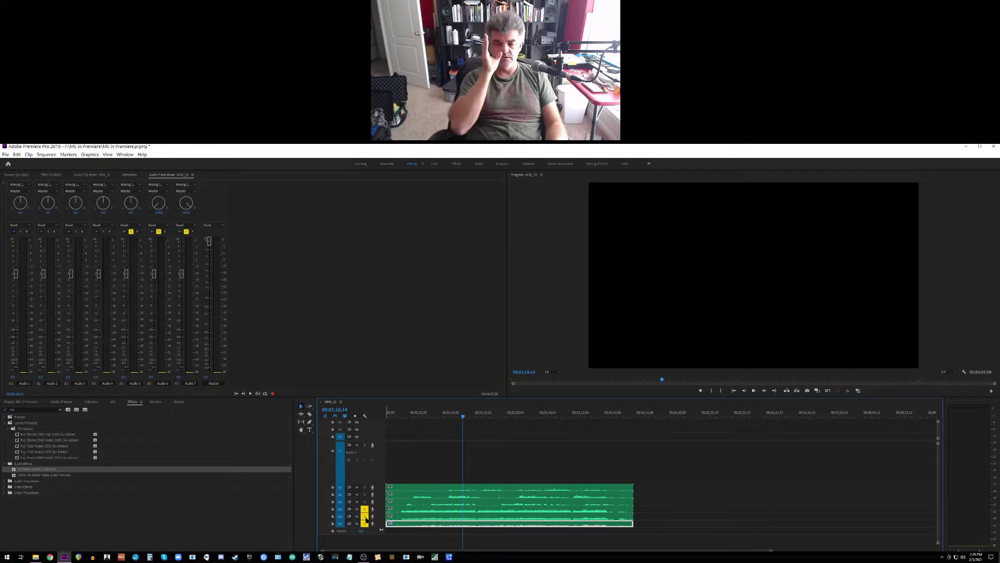
pyautogui.press('space')
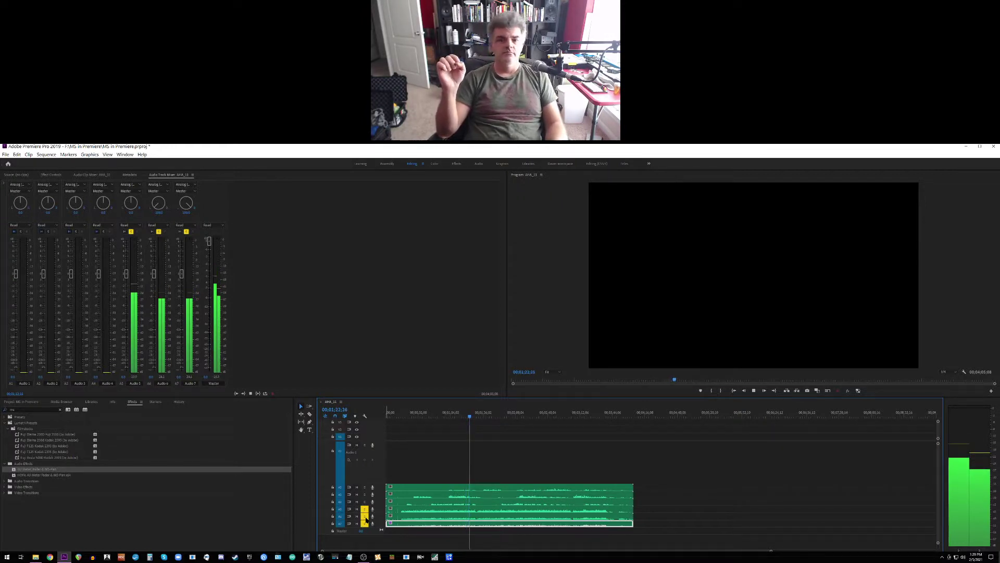
pyautogui.press('space')
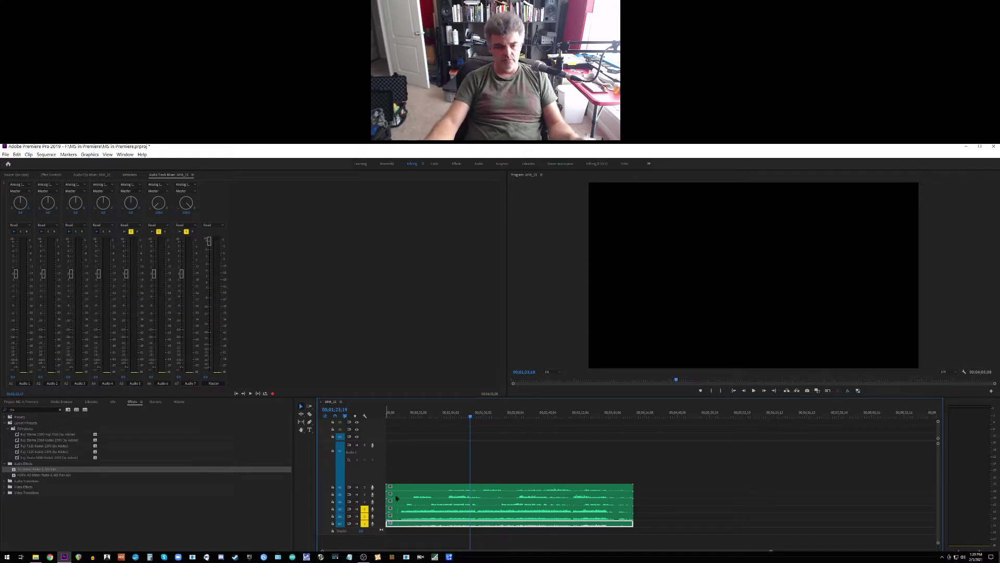
# Step: Link the clips on the fifth, sixth and seventh audio tracks, and check that they select as one
pyautogui.click(420, 510)
pyautogui.keyDown('shift'); pyautogui.click(429, 518); pyautogui.keyUp('shift')
pyautogui.keyDown('shift'); pyautogui.click(430, 523); pyautogui.keyUp('shift')
pyautogui.rightClick(431, 518)
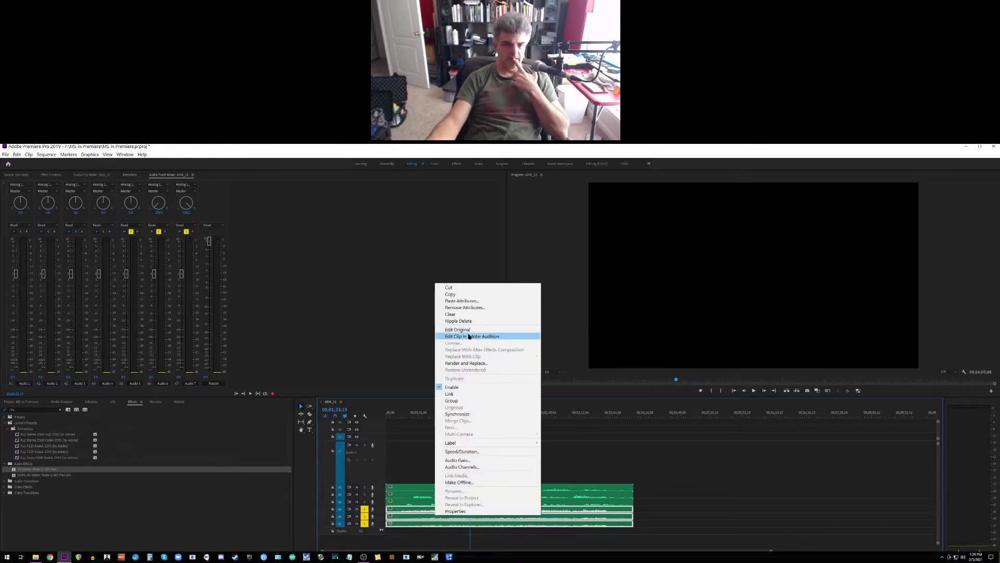
pyautogui.click(474, 393)
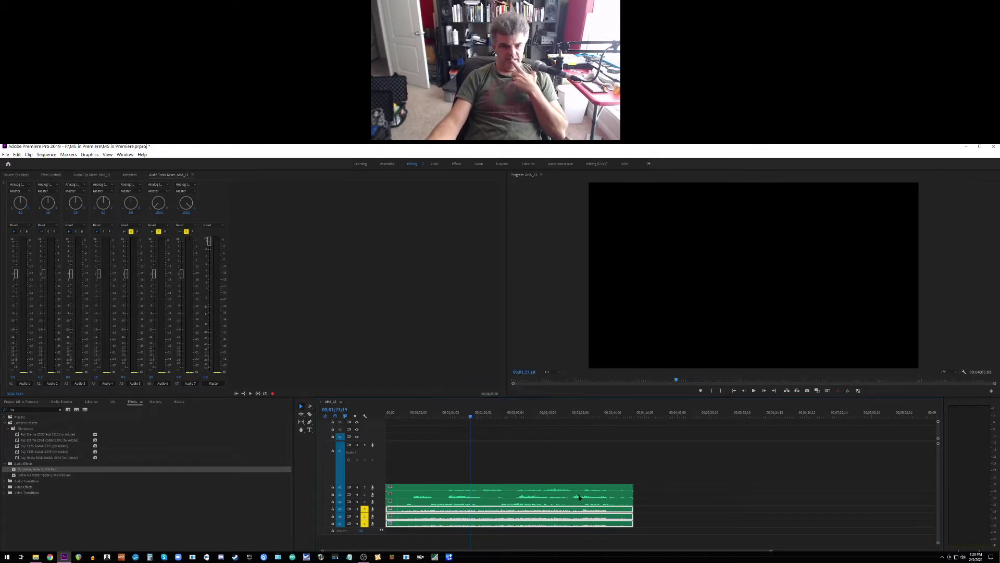
pyautogui.click(649, 479)
pyautogui.click(616, 494)
pyautogui.click(508, 514)
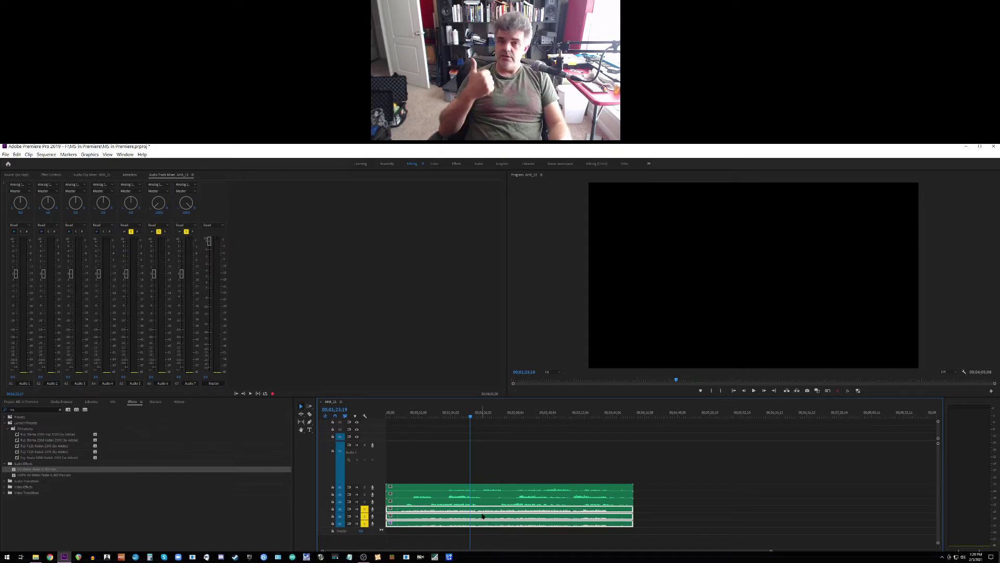
pyautogui.hotkey('alt', 'Tab')
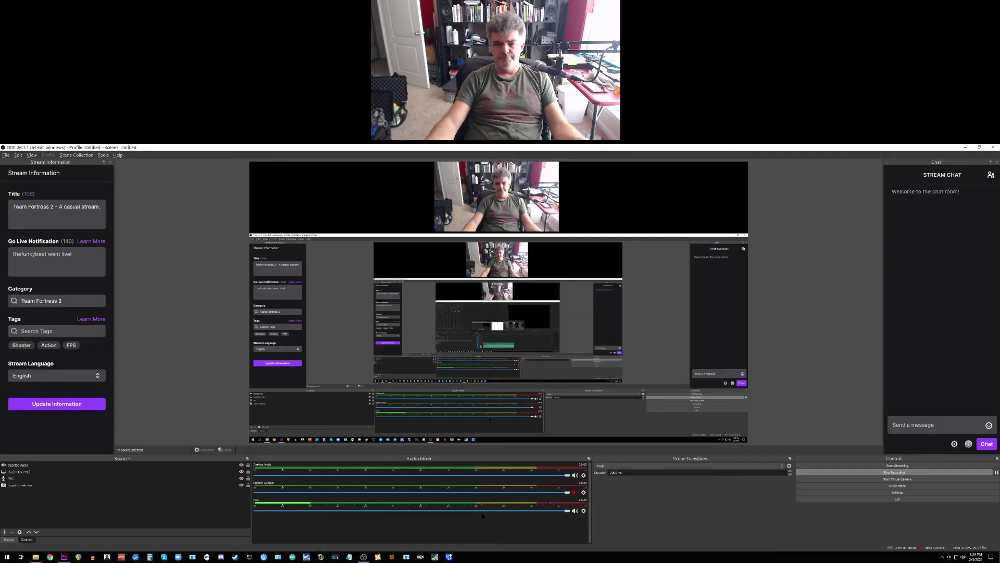